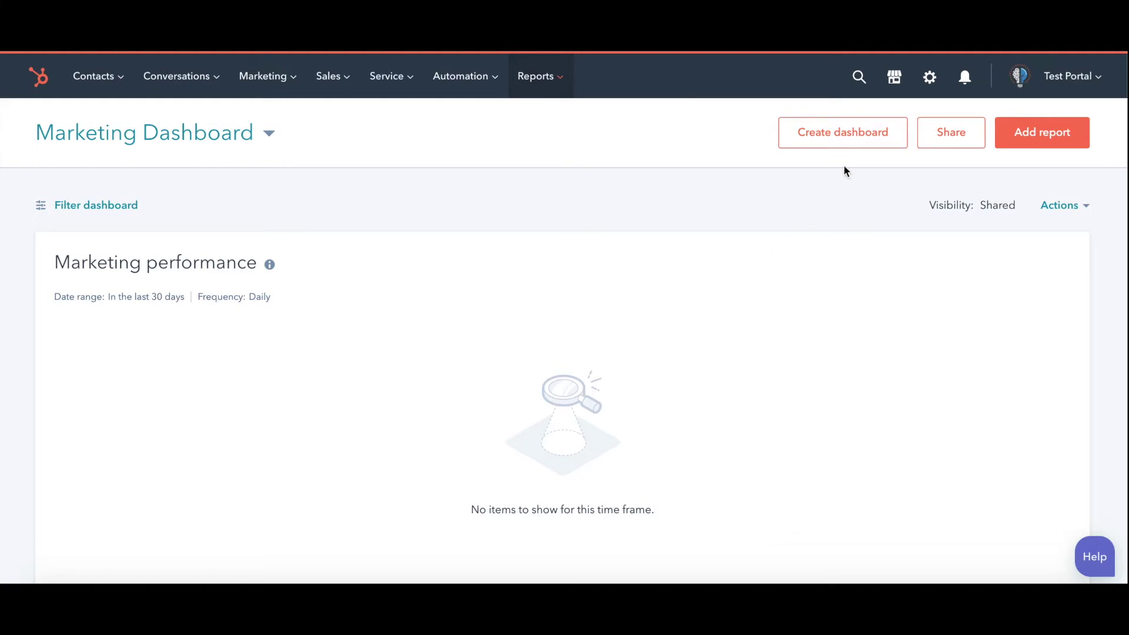
From the Settings gear, go to Users & Teams and start the Create user form.
{"action": "left_click", "coordinate": [930, 79]}
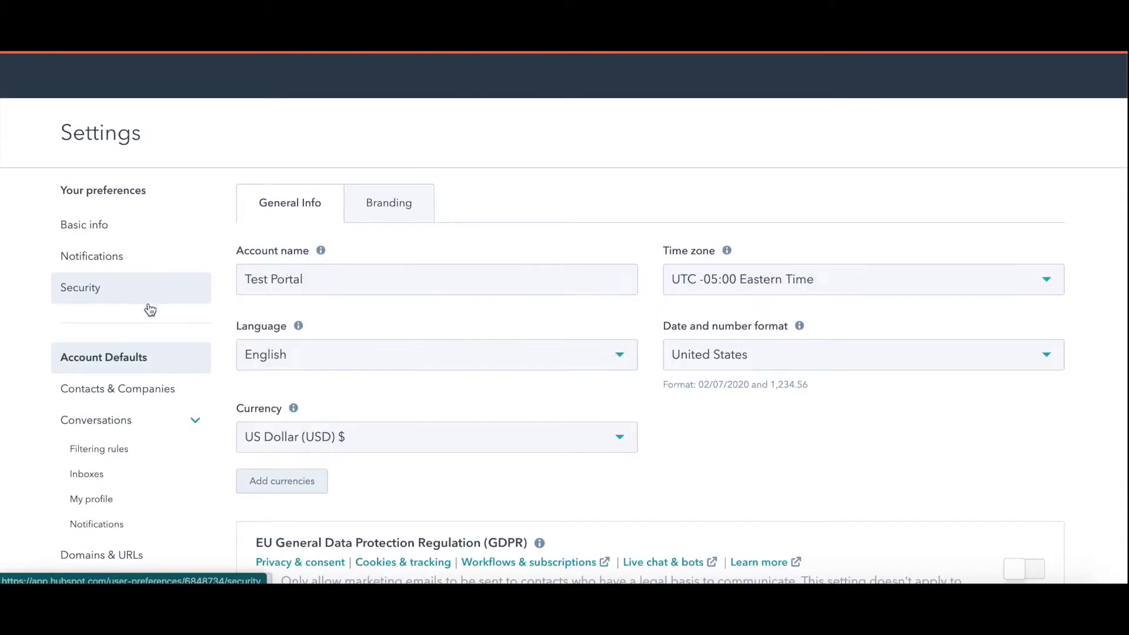
{"action": "scroll", "coordinate": [118, 477], "scroll_direction": "down", "scroll_amount": 2}
{"action": "scroll", "coordinate": [123, 481], "scroll_direction": "down", "scroll_amount": 1}
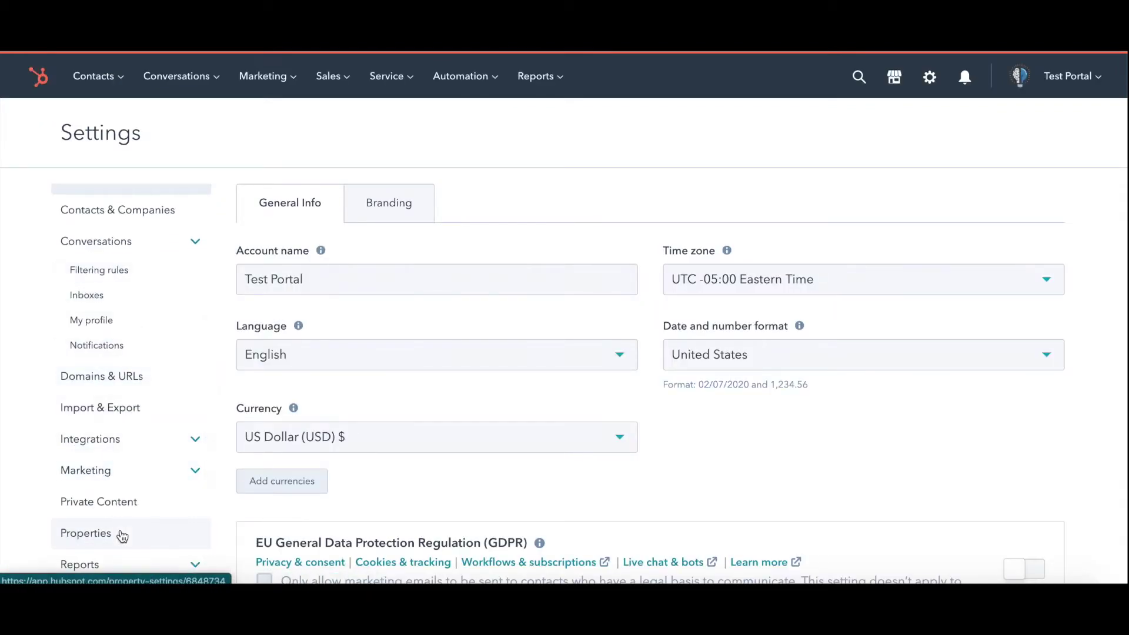
{"action": "scroll", "coordinate": [121, 523], "scroll_direction": "down", "scroll_amount": 3}
{"action": "scroll", "coordinate": [131, 501], "scroll_direction": "down", "scroll_amount": 1}
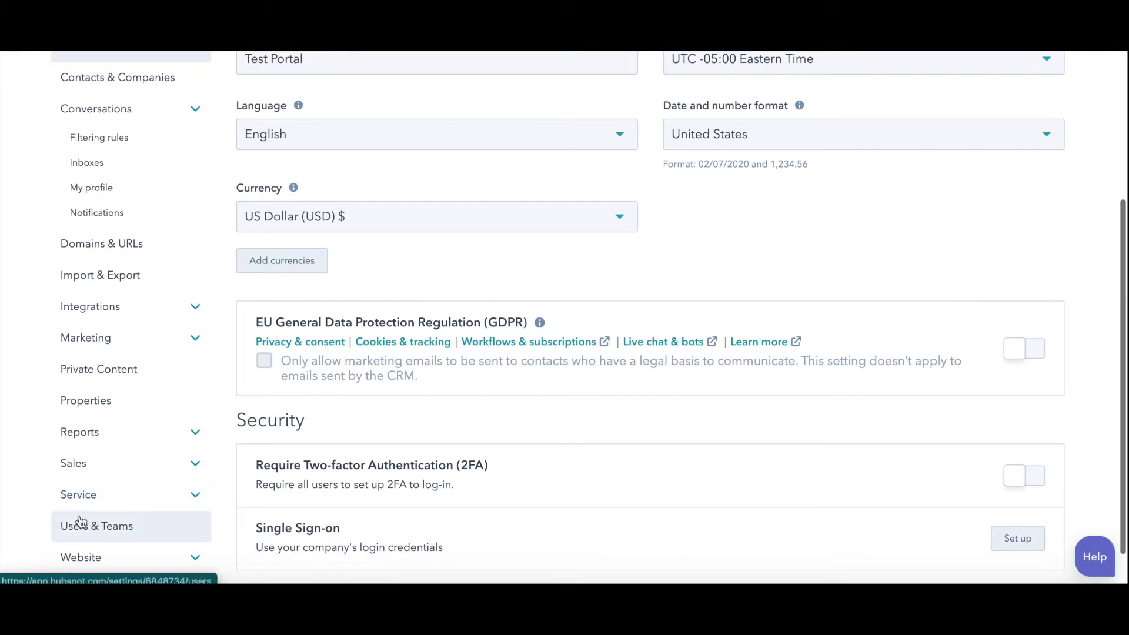
{"action": "scroll", "coordinate": [129, 519], "scroll_direction": "down", "scroll_amount": 1}
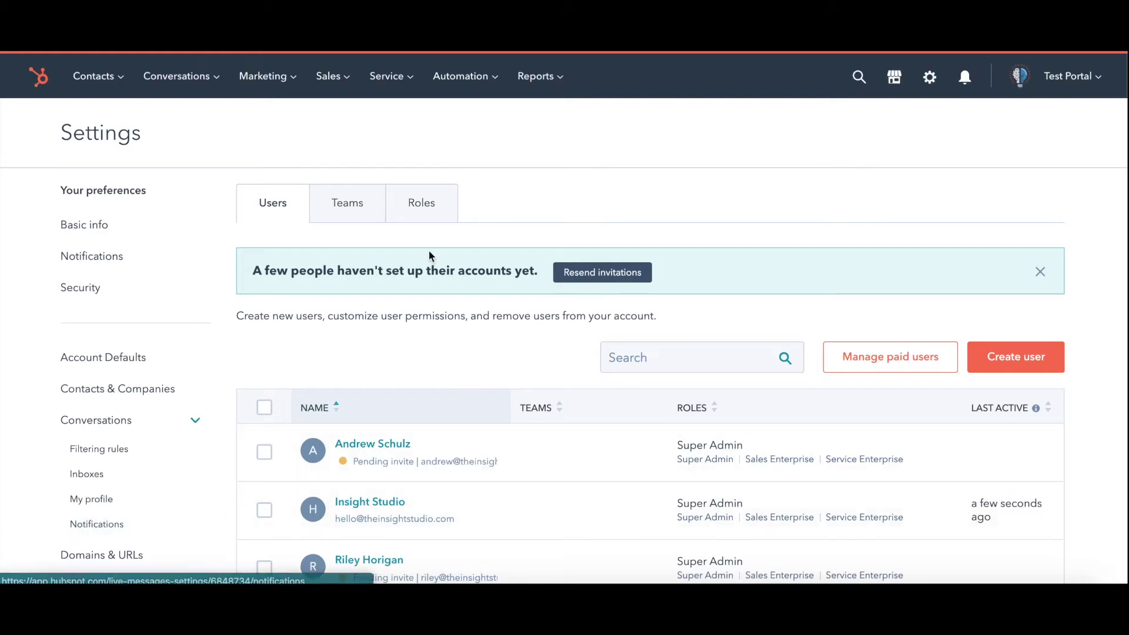
{"action": "scroll", "coordinate": [491, 368], "scroll_direction": "down", "scroll_amount": 3}
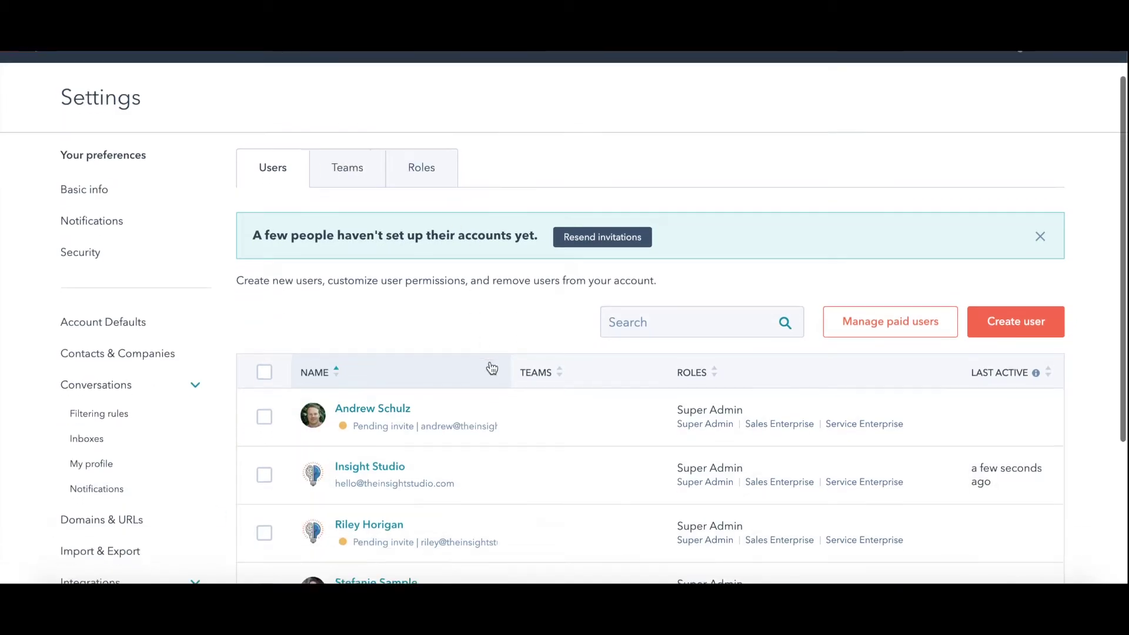
{"action": "scroll", "coordinate": [653, 532], "scroll_direction": "down", "scroll_amount": 2}
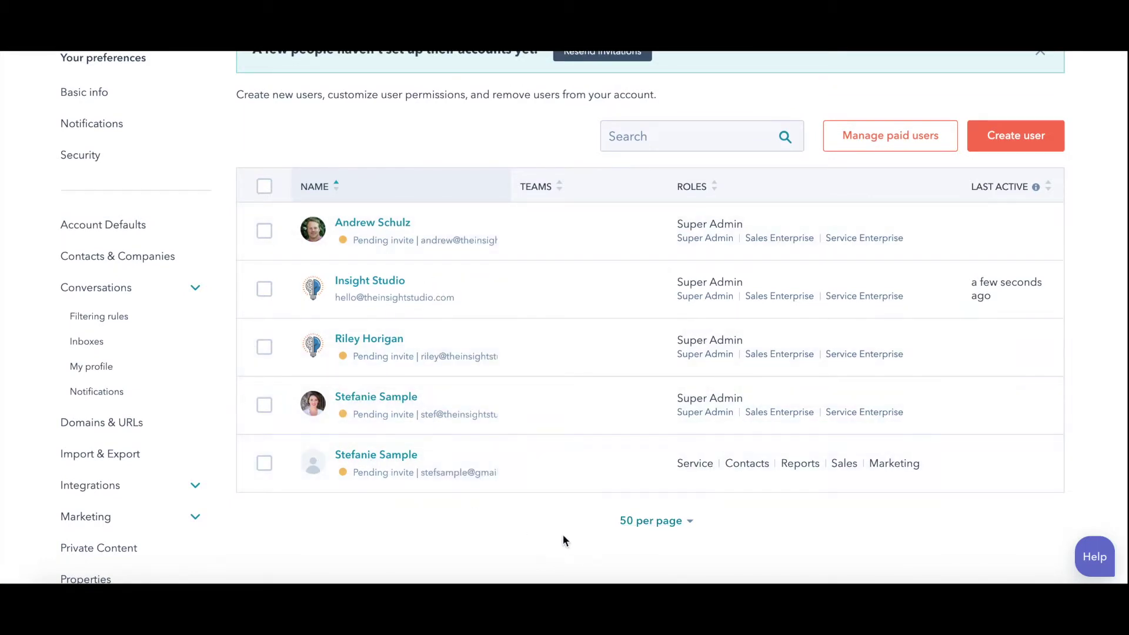
{"action": "scroll", "coordinate": [563, 534], "scroll_direction": "up", "scroll_amount": 2}
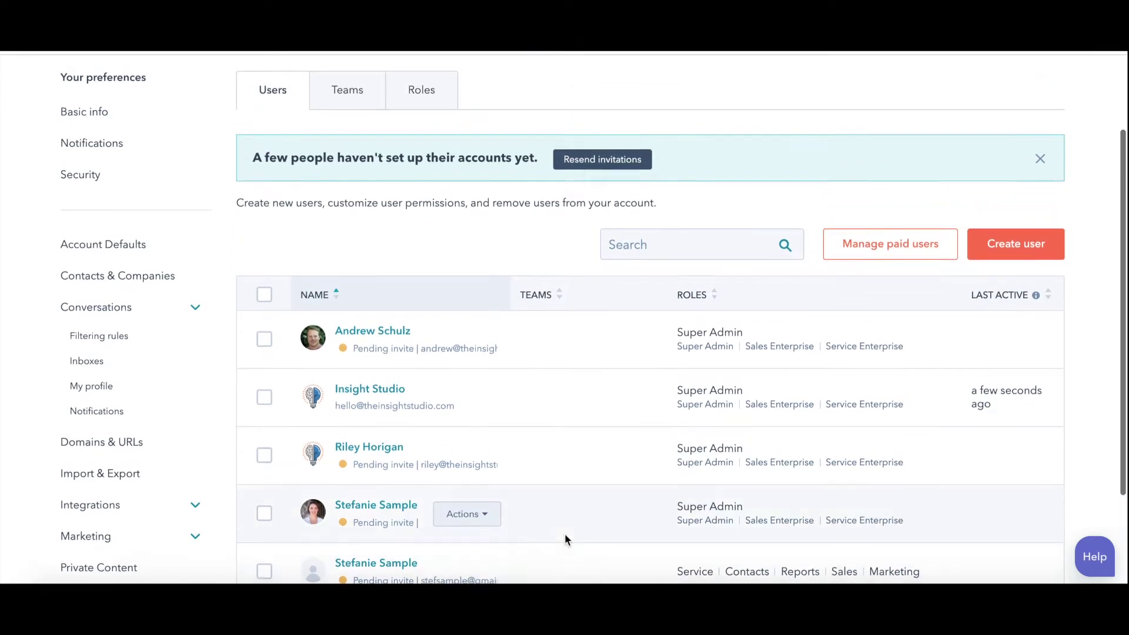
{"action": "left_click", "coordinate": [1020, 250]}
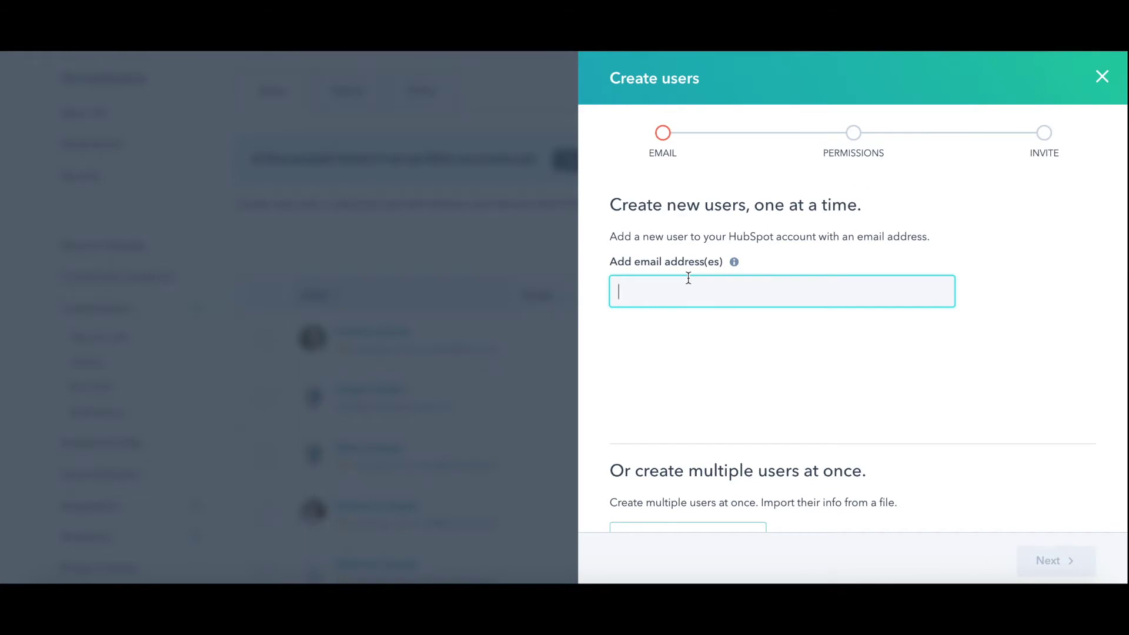
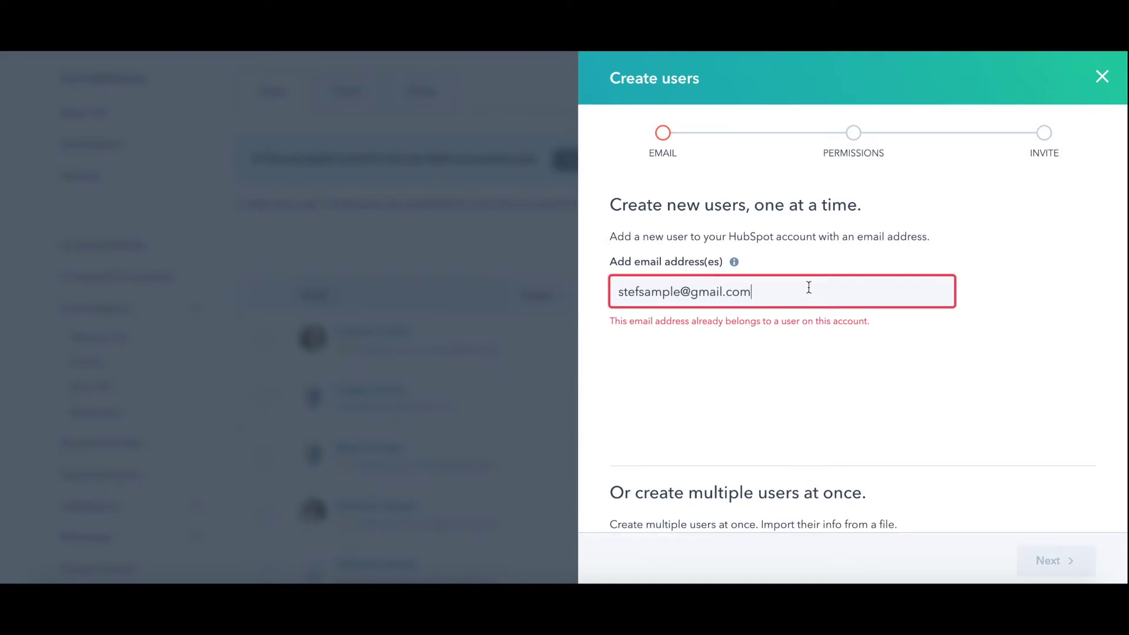
Enter the new user's e-mail address, replacing the first draft address.
{"action": "left_click_drag", "start_coordinate": [809, 288], "coordinate": [577, 286]}
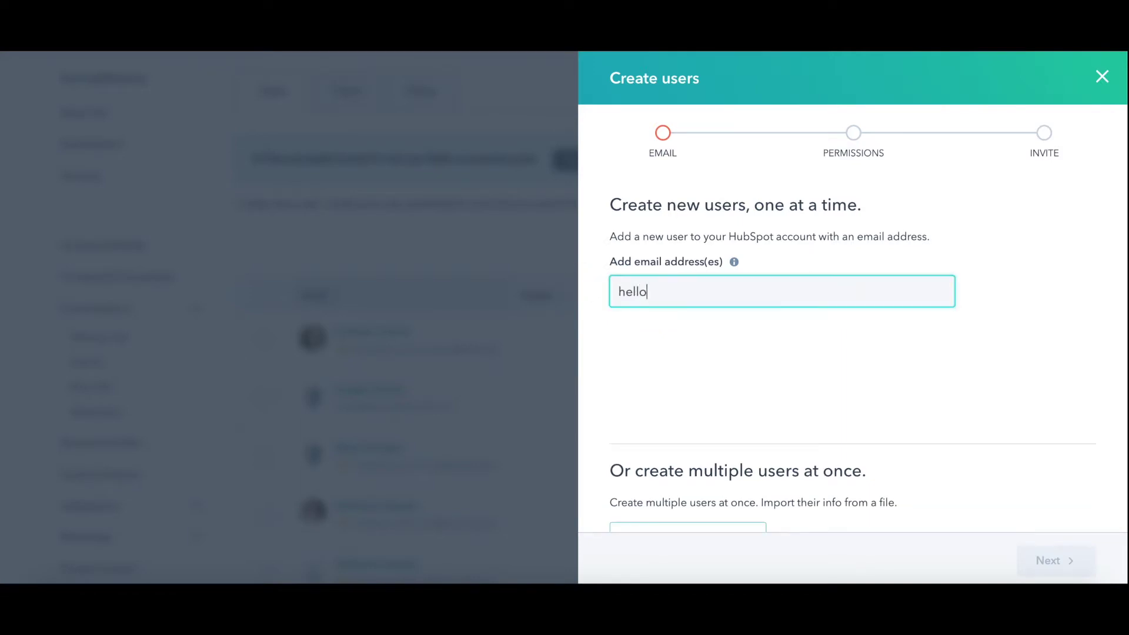
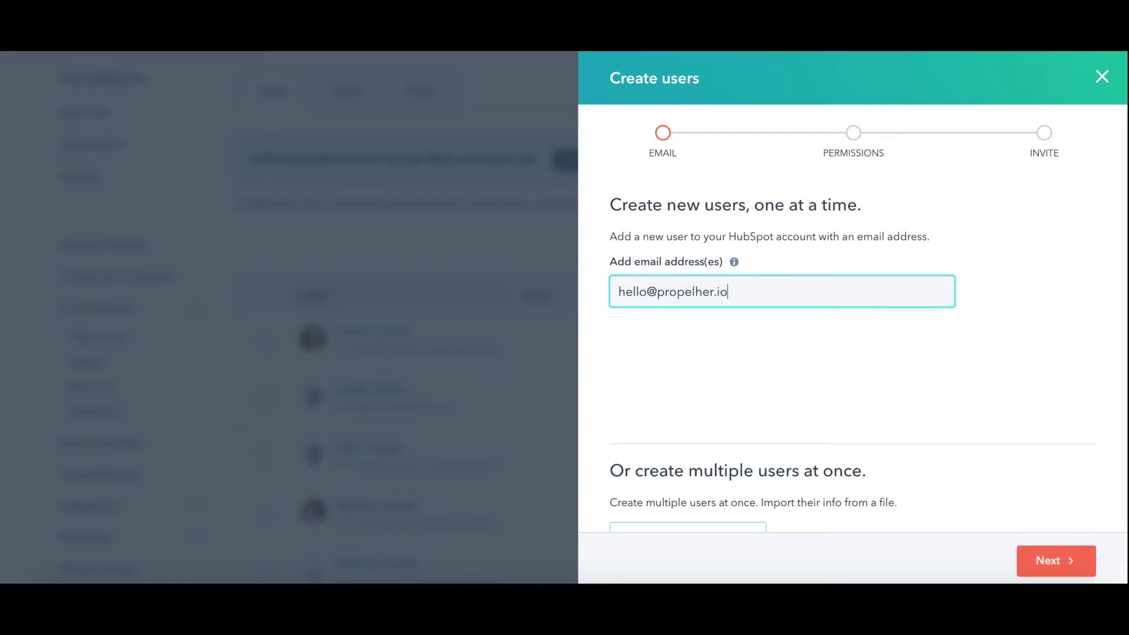
Review the email step and continue to the Permissions step.
{"action": "scroll", "coordinate": [959, 472], "scroll_direction": "down", "scroll_amount": 2}
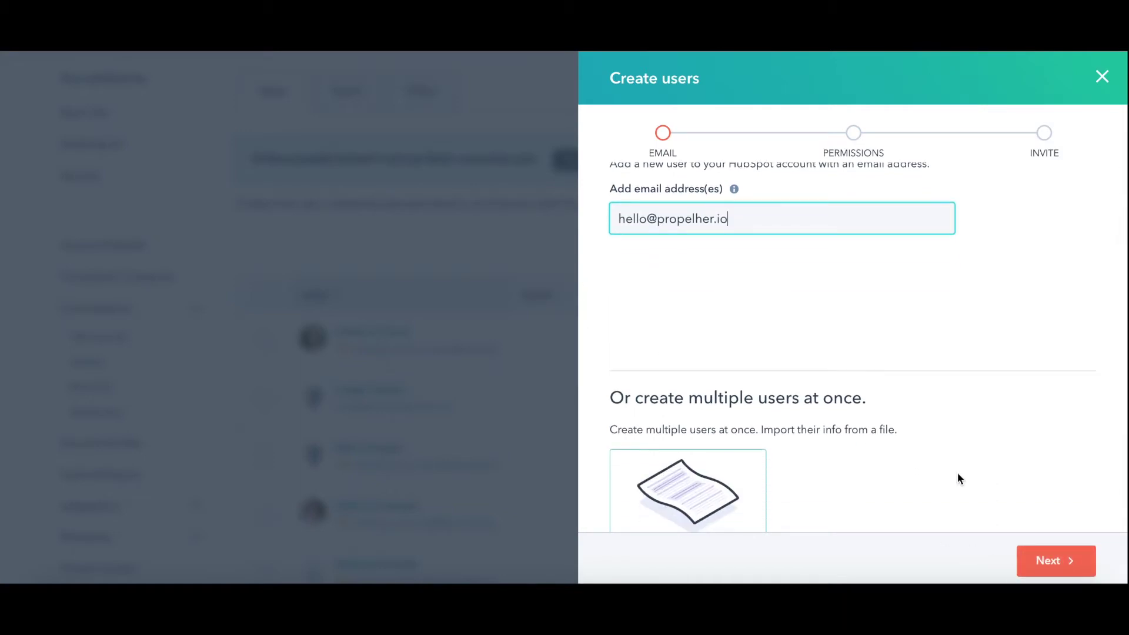
{"action": "scroll", "coordinate": [958, 474], "scroll_direction": "down", "scroll_amount": 3}
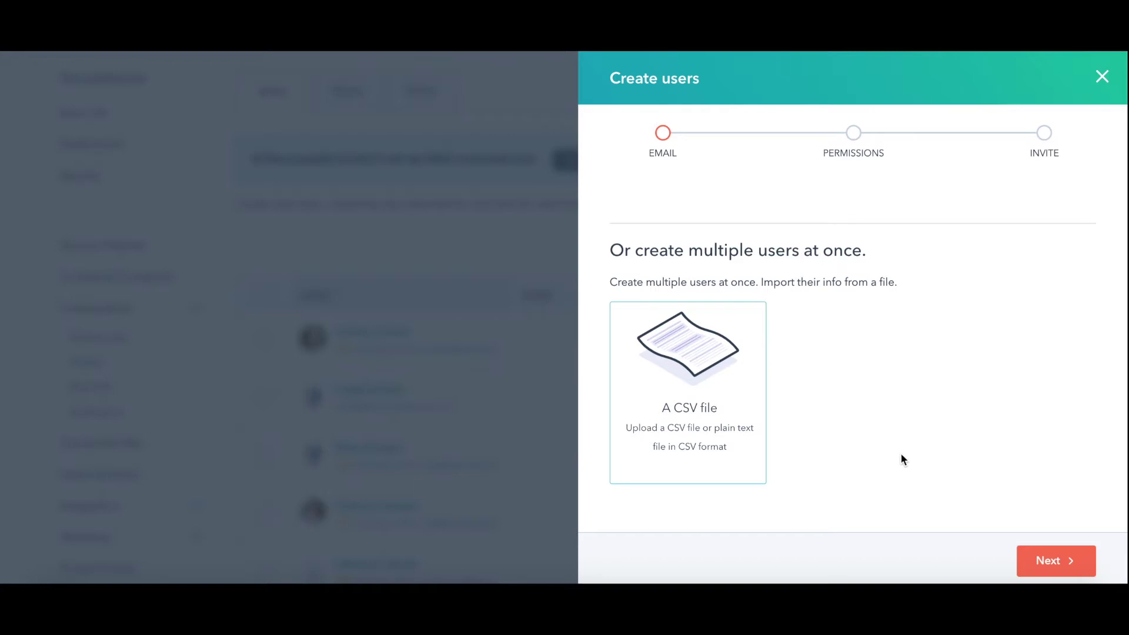
{"action": "scroll", "coordinate": [904, 458], "scroll_direction": "up", "scroll_amount": 4}
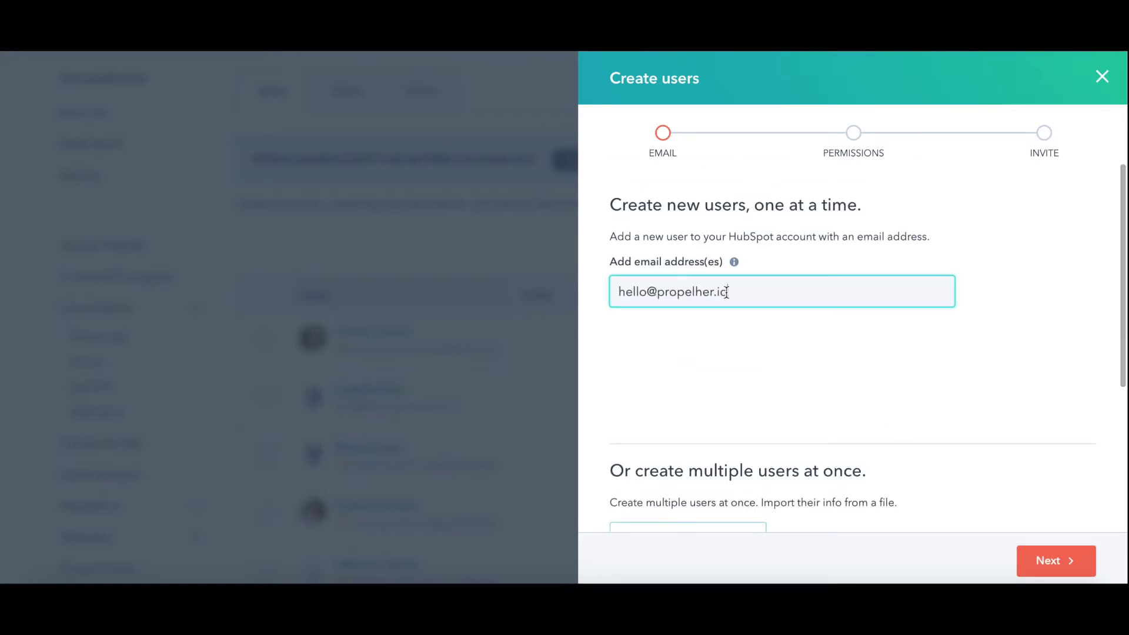
{"action": "scroll", "coordinate": [869, 424], "scroll_direction": "down", "scroll_amount": 1}
{"action": "scroll", "coordinate": [868, 424], "scroll_direction": "up", "scroll_amount": 1}
{"action": "scroll", "coordinate": [866, 428], "scroll_direction": "down", "scroll_amount": 2}
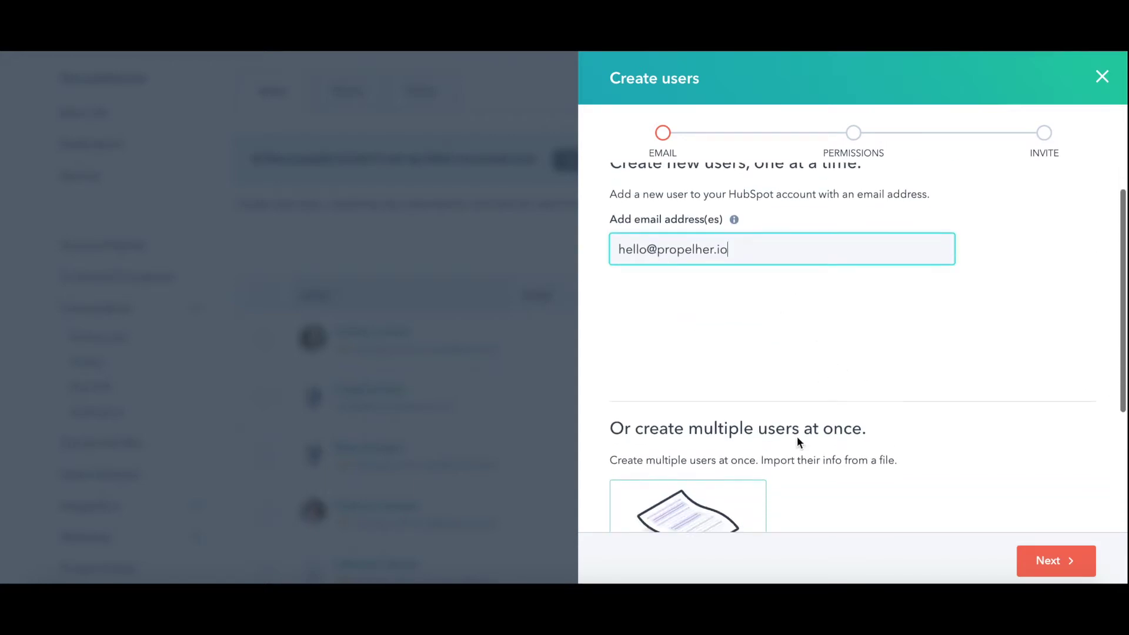
{"action": "scroll", "coordinate": [882, 458], "scroll_direction": "up", "scroll_amount": 2}
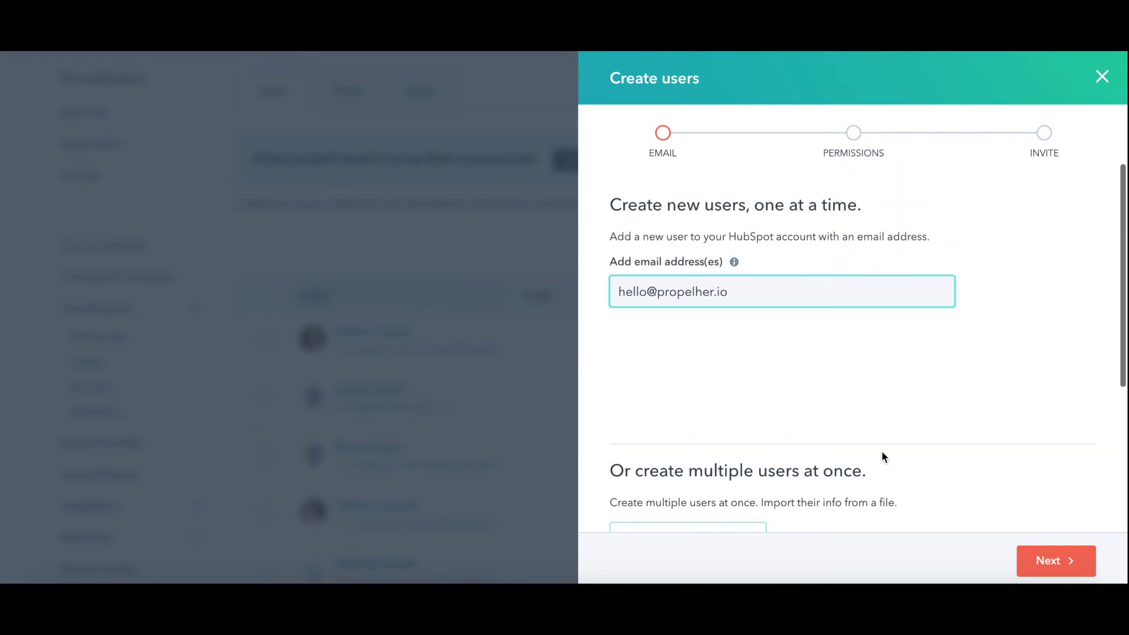
{"action": "left_click", "coordinate": [1040, 560]}
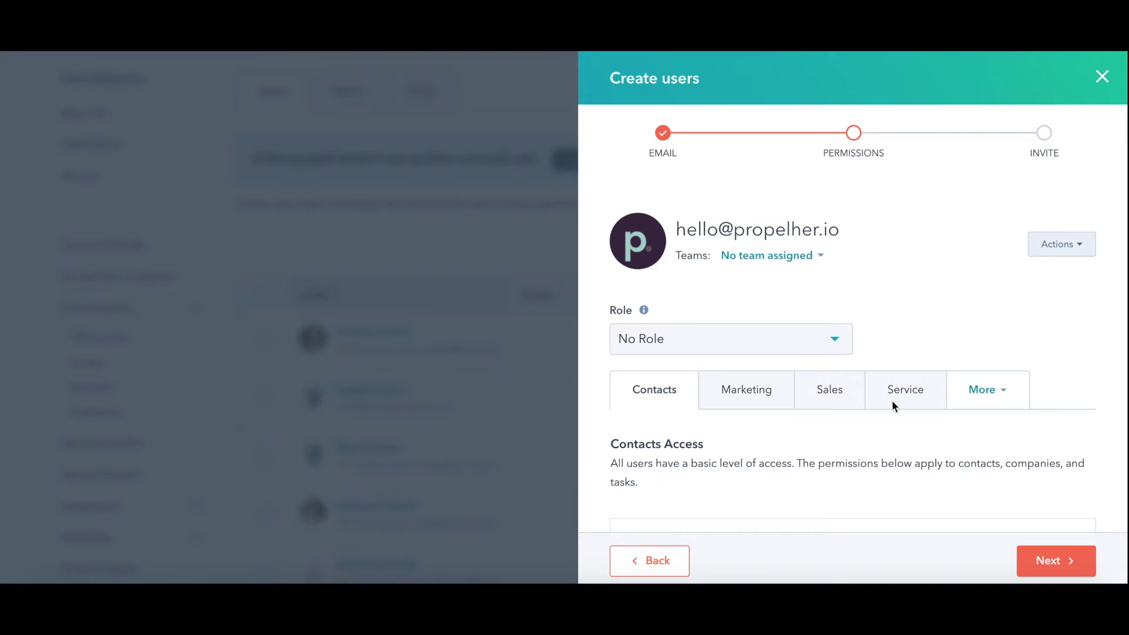
Check the team and role options, leaving the user with no primary team and No Role.
{"action": "scroll", "coordinate": [1088, 495], "scroll_direction": "down", "scroll_amount": 2}
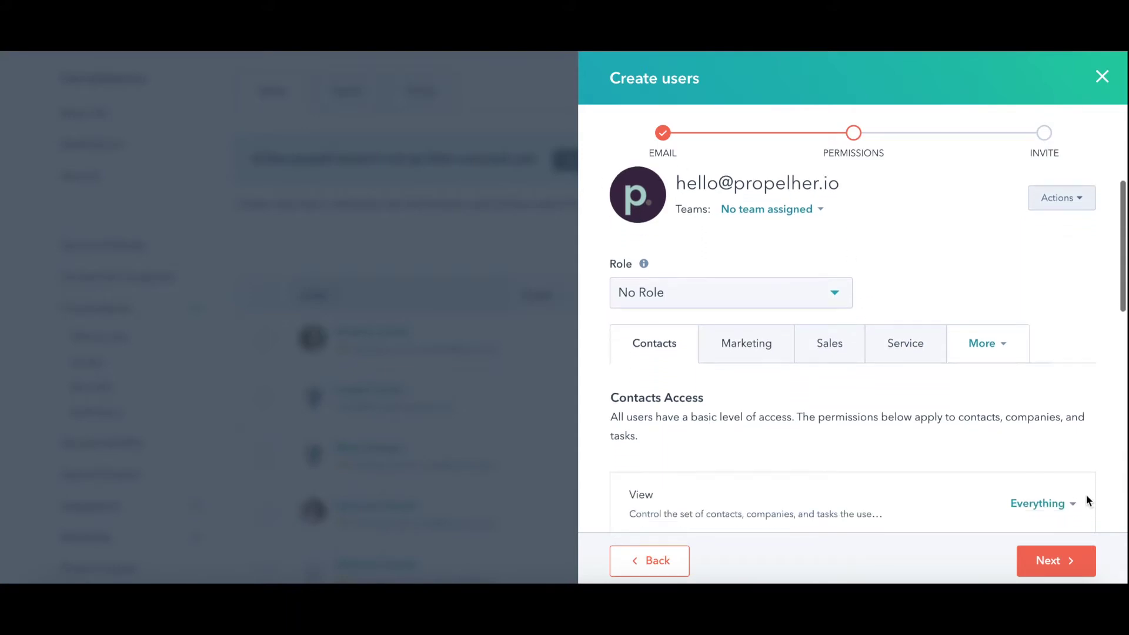
{"action": "scroll", "coordinate": [764, 272], "scroll_direction": "up", "scroll_amount": 2}
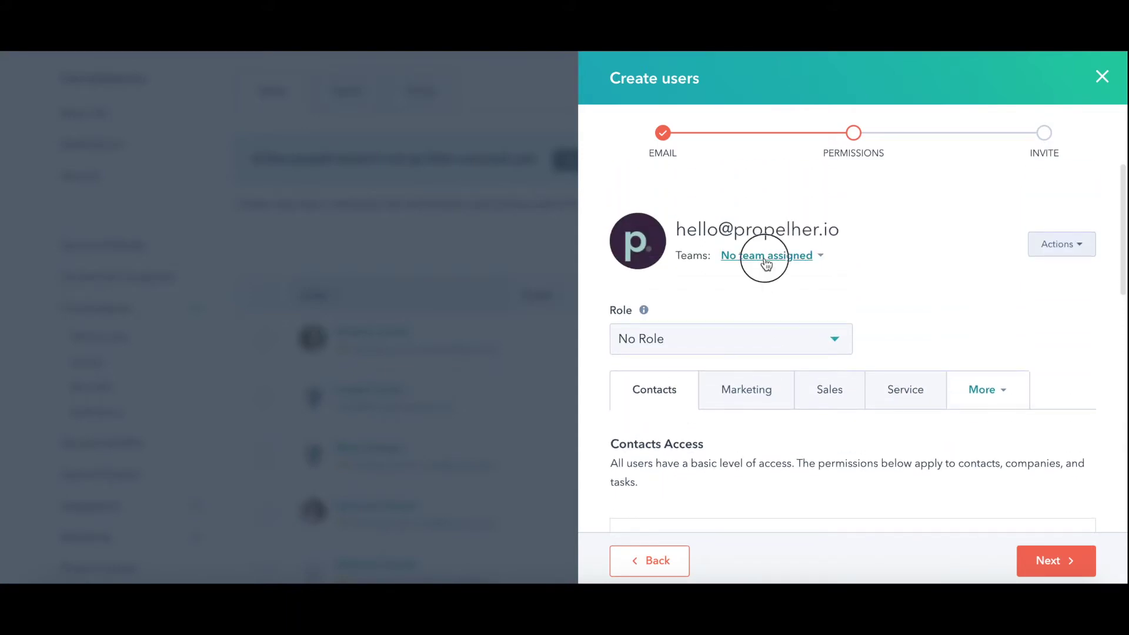
{"action": "left_click", "coordinate": [760, 270]}
{"action": "left_click", "coordinate": [757, 341]}
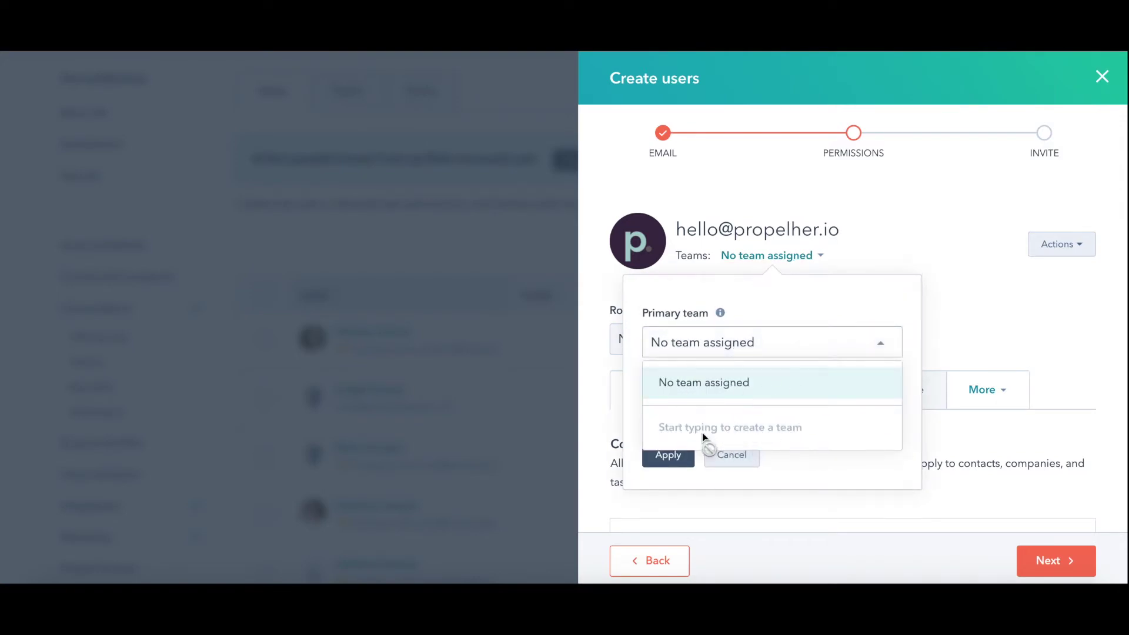
{"action": "left_click", "coordinate": [948, 317]}
{"action": "left_click", "coordinate": [1065, 316]}
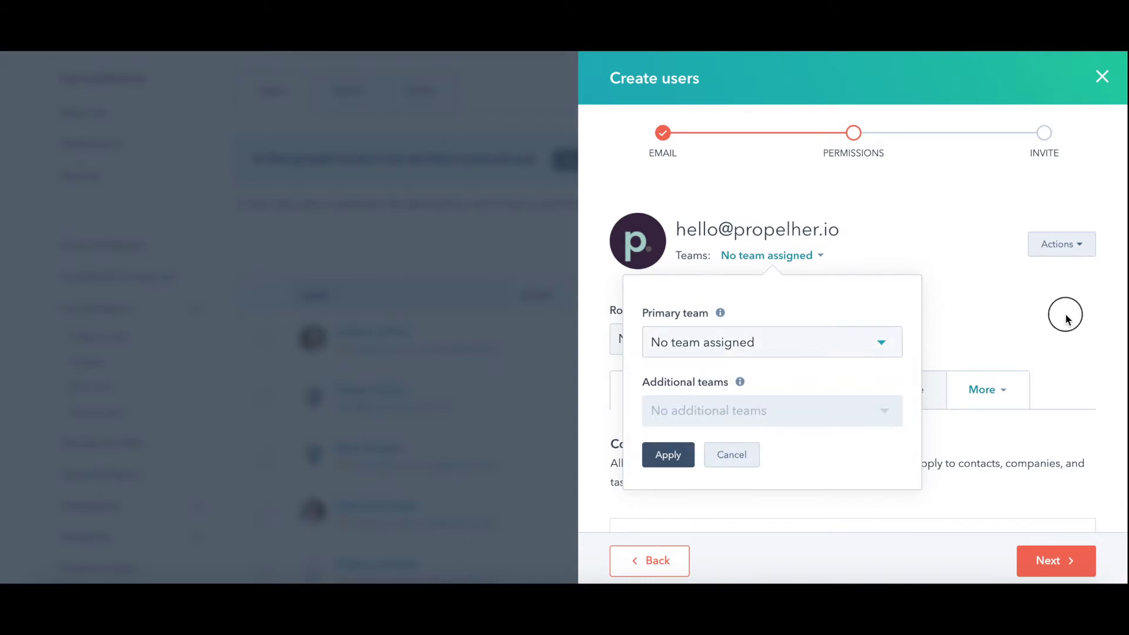
{"action": "left_click", "coordinate": [740, 456]}
{"action": "left_click", "coordinate": [653, 342]}
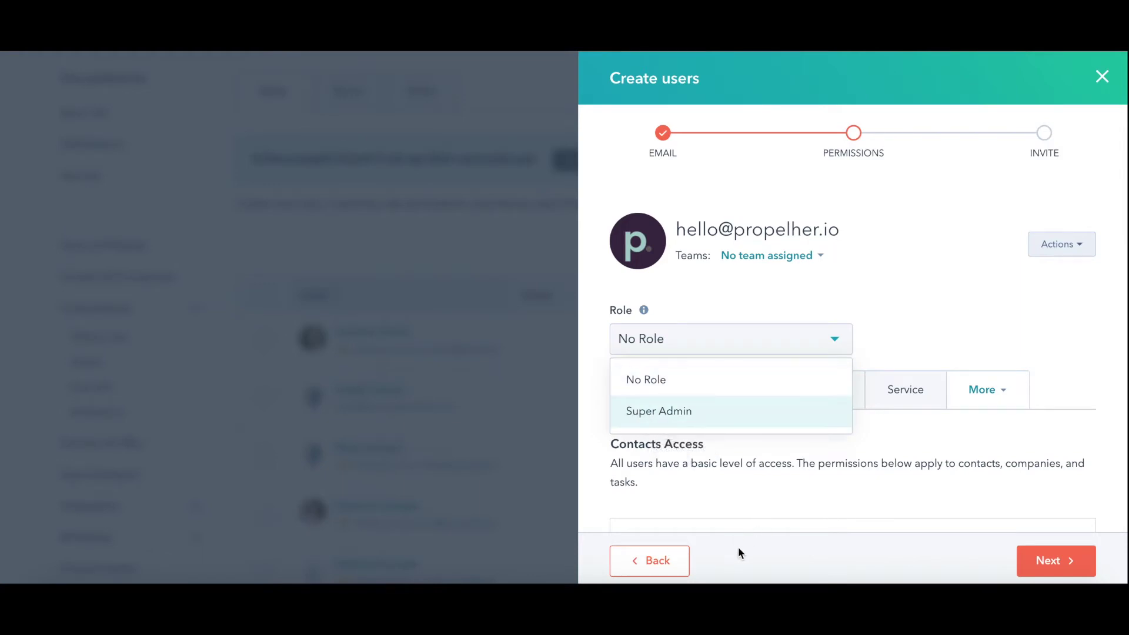
{"action": "left_click", "coordinate": [884, 323]}
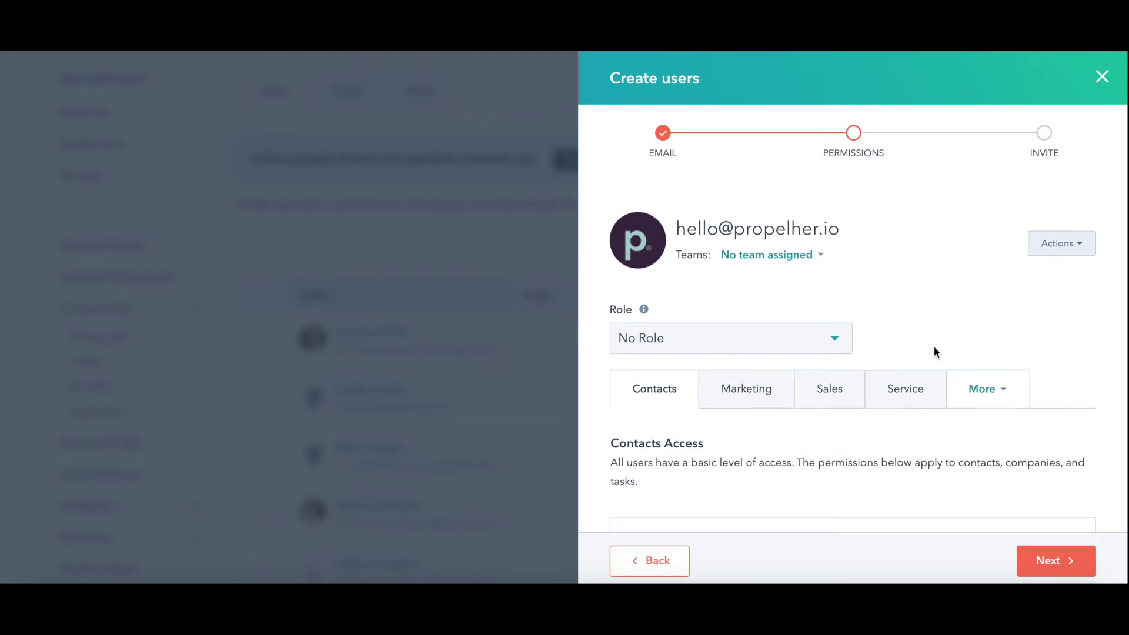
{"action": "scroll", "coordinate": [935, 347], "scroll_direction": "down", "scroll_amount": 3}
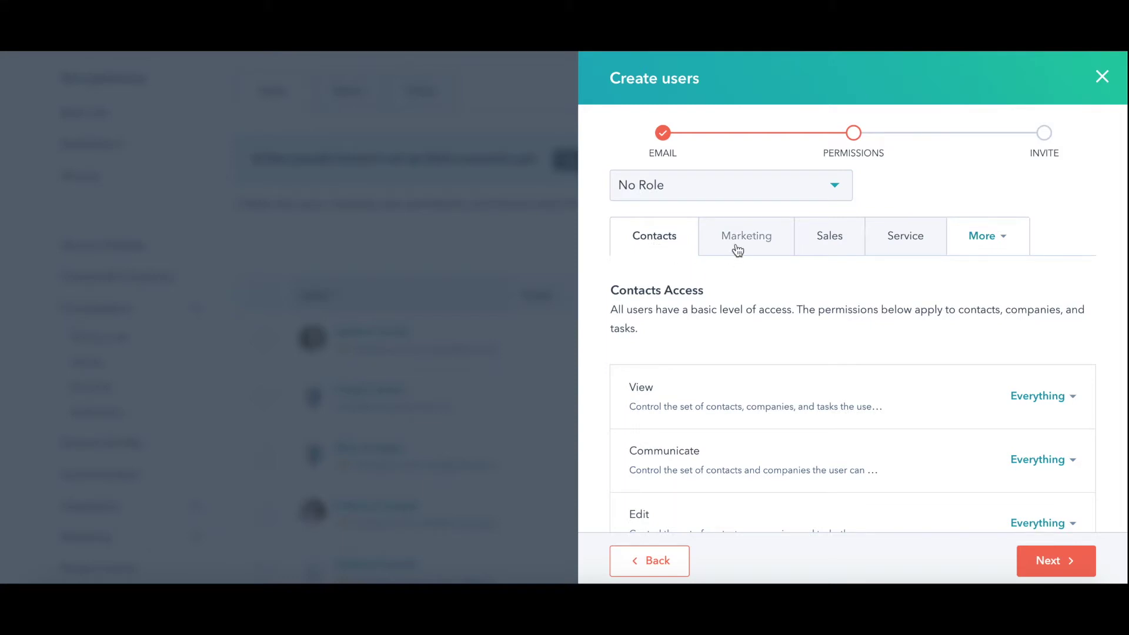
{"action": "left_click", "coordinate": [992, 246]}
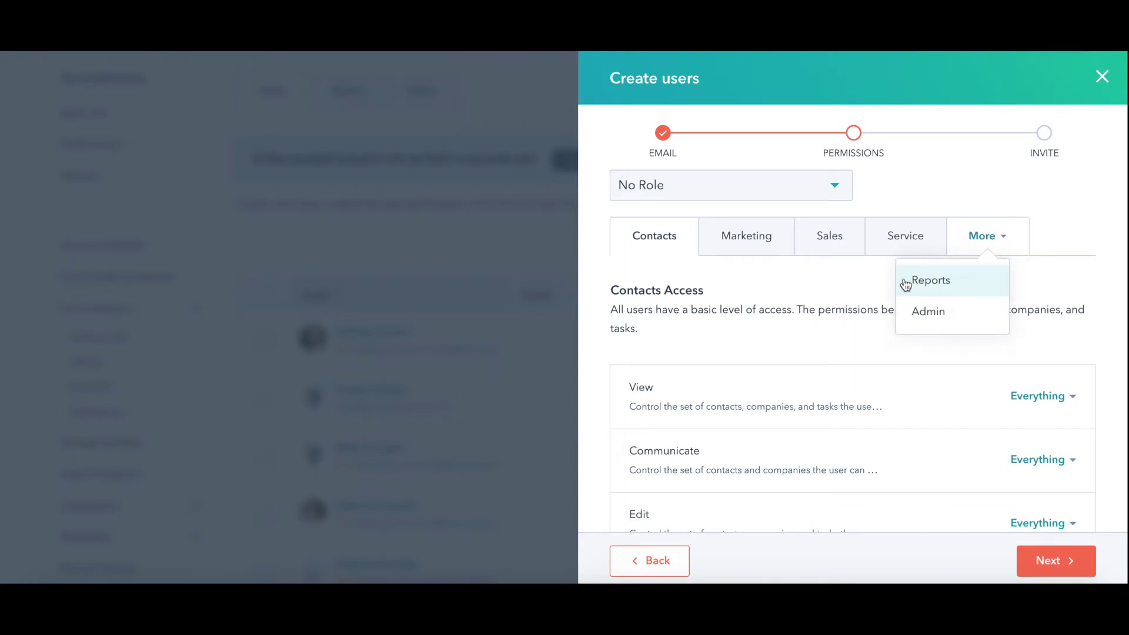
{"action": "left_click", "coordinate": [844, 288]}
{"action": "scroll", "coordinate": [844, 287], "scroll_direction": "down", "scroll_amount": 2}
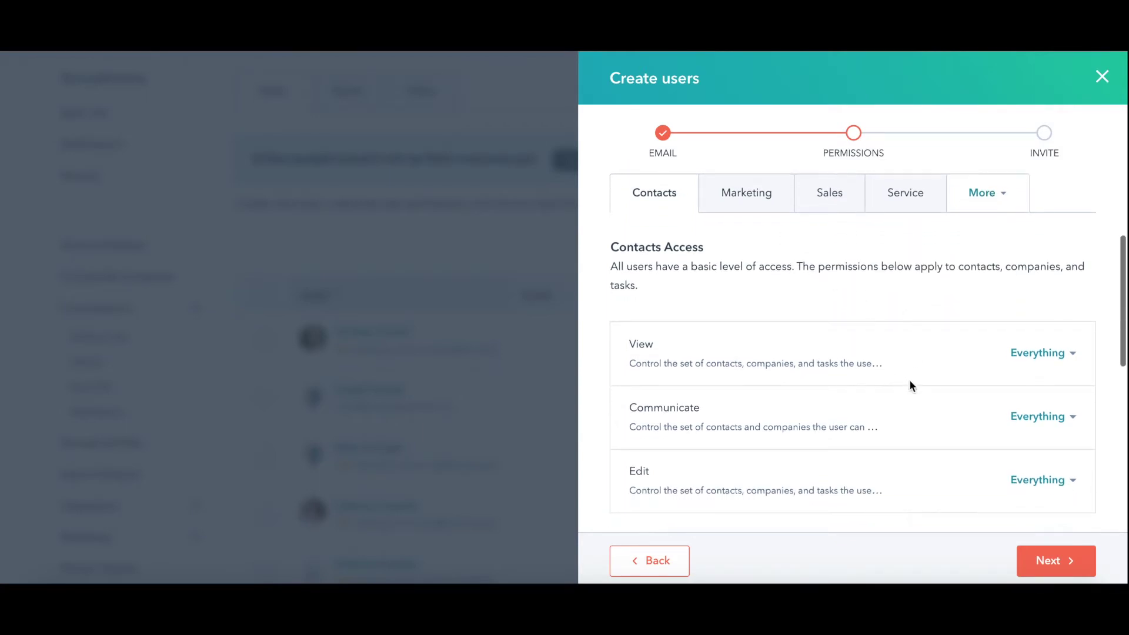
{"action": "scroll", "coordinate": [912, 388], "scroll_direction": "down", "scroll_amount": 2}
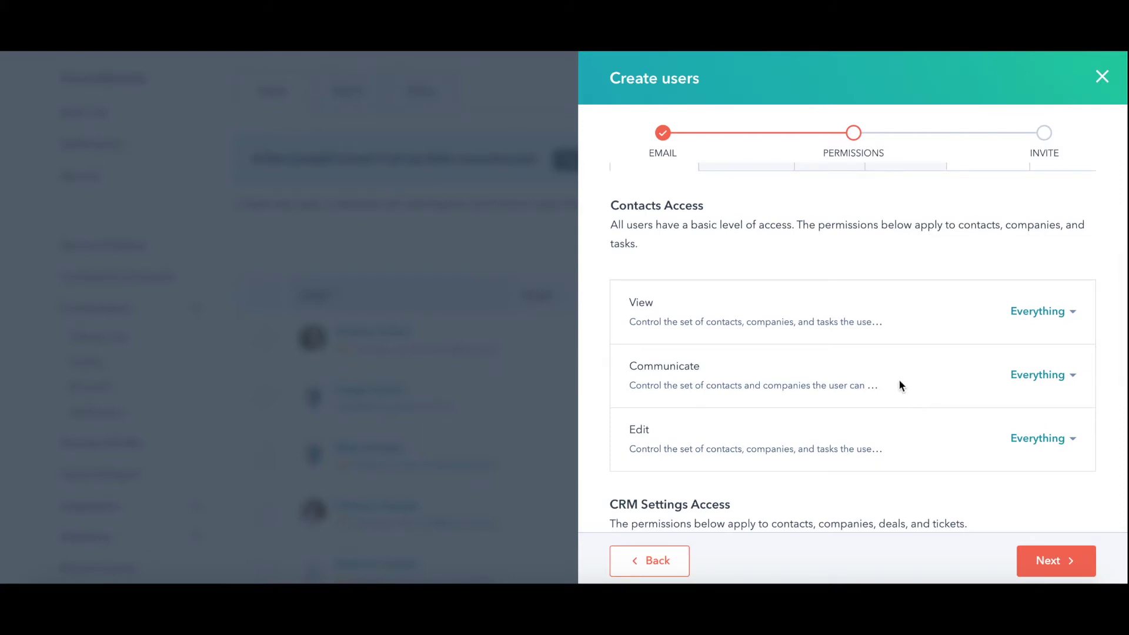
{"action": "scroll", "coordinate": [904, 381], "scroll_direction": "down", "scroll_amount": 2}
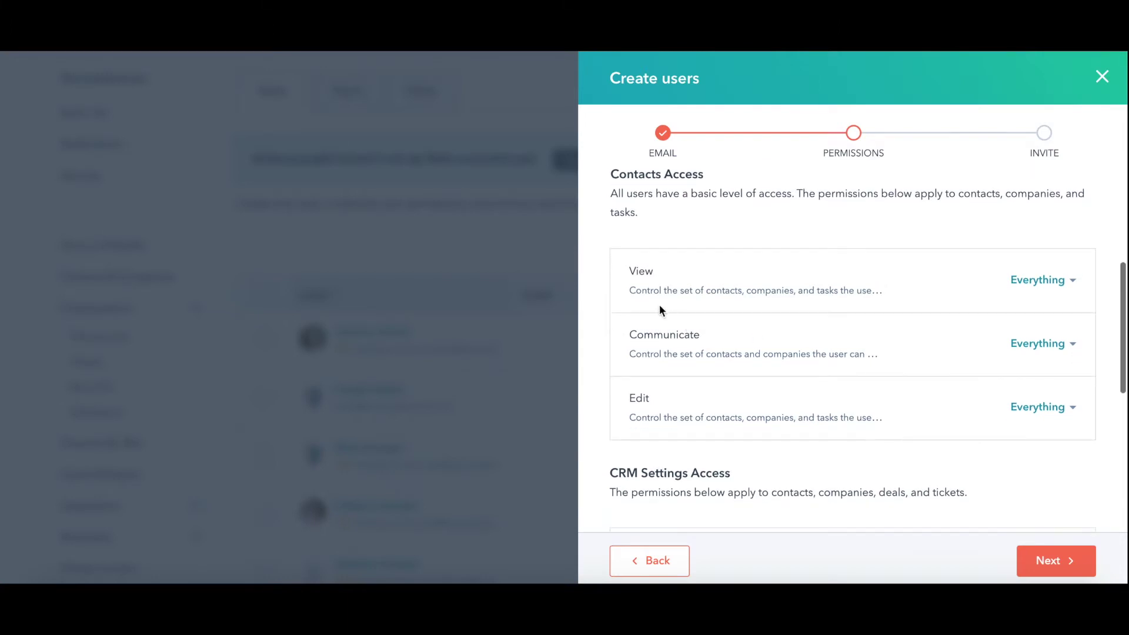
{"action": "left_click", "coordinate": [1027, 281]}
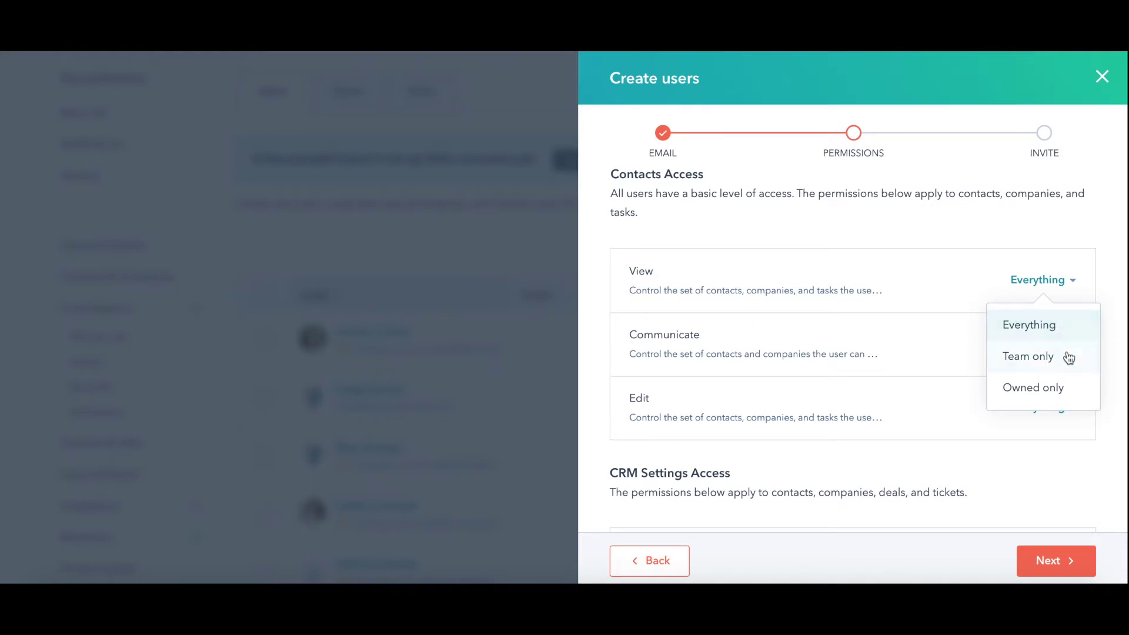
{"action": "mouse_move", "coordinate": [1065, 363]}
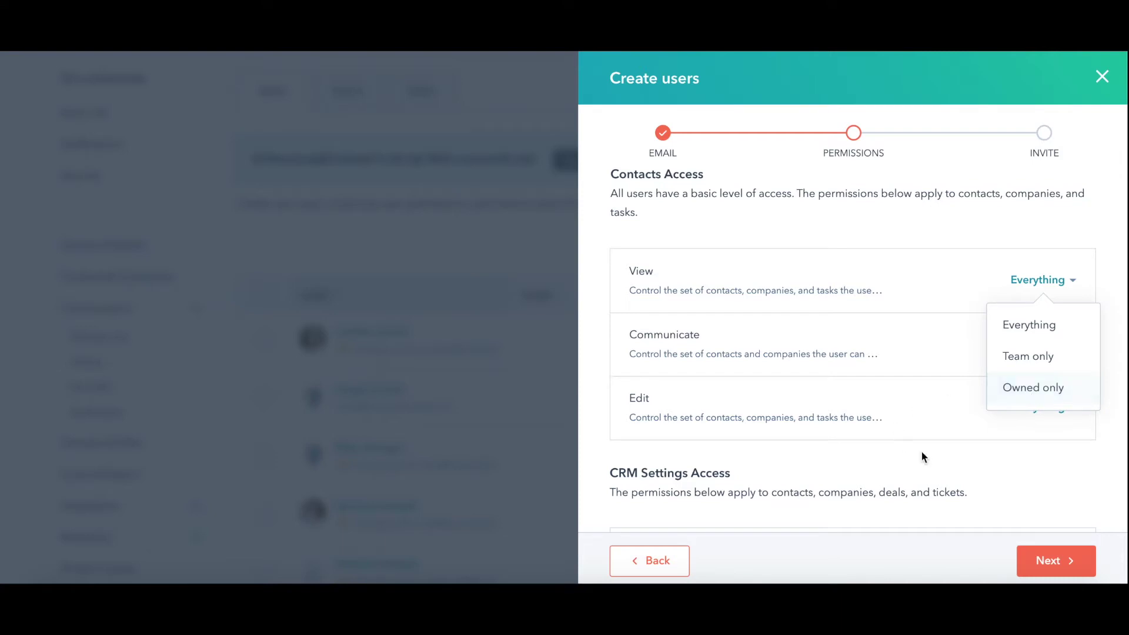
{"action": "left_click", "coordinate": [881, 242]}
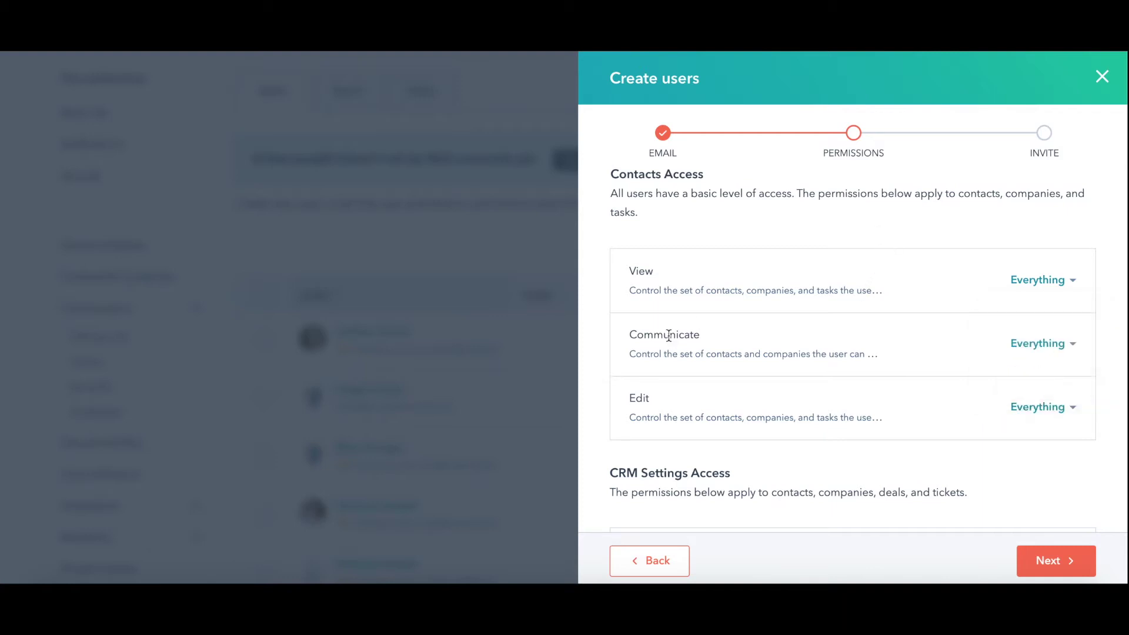
{"action": "scroll", "coordinate": [738, 347], "scroll_direction": "down", "scroll_amount": 2}
{"action": "scroll", "coordinate": [934, 324], "scroll_direction": "down", "scroll_amount": 5}
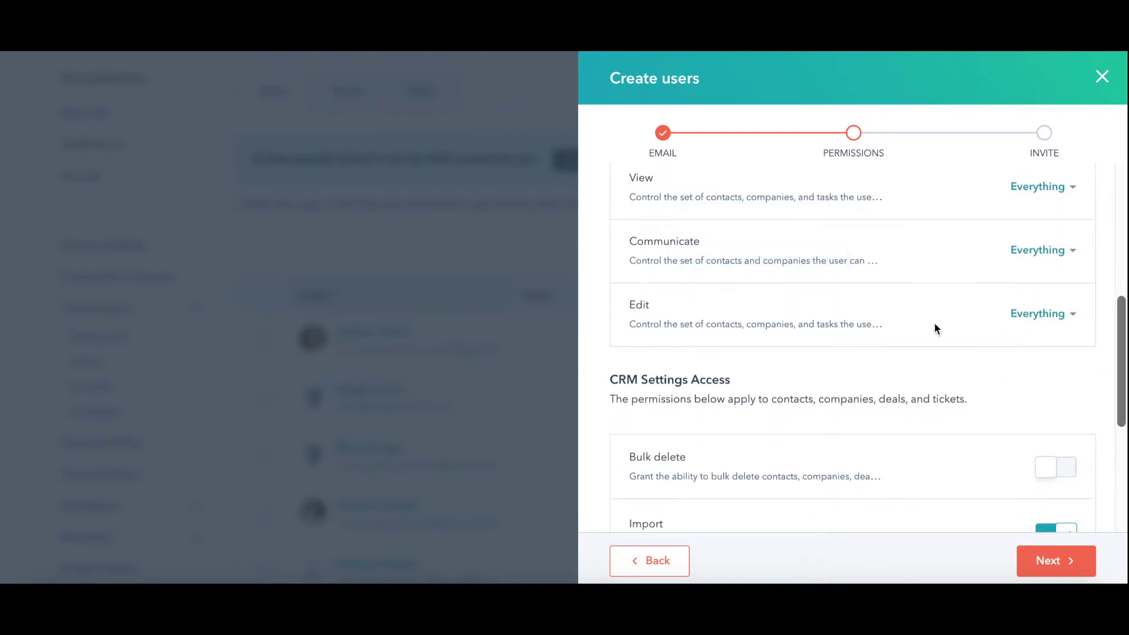
{"action": "scroll", "coordinate": [906, 325], "scroll_direction": "down", "scroll_amount": 1}
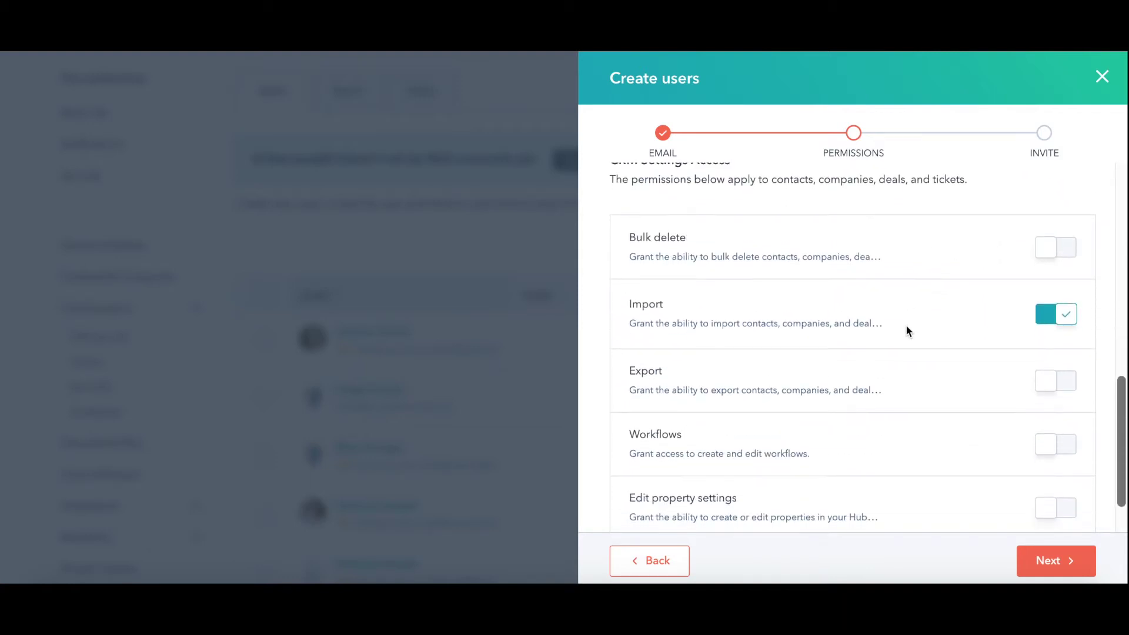
{"action": "left_click", "coordinate": [1052, 233]}
{"action": "left_click", "coordinate": [1053, 234]}
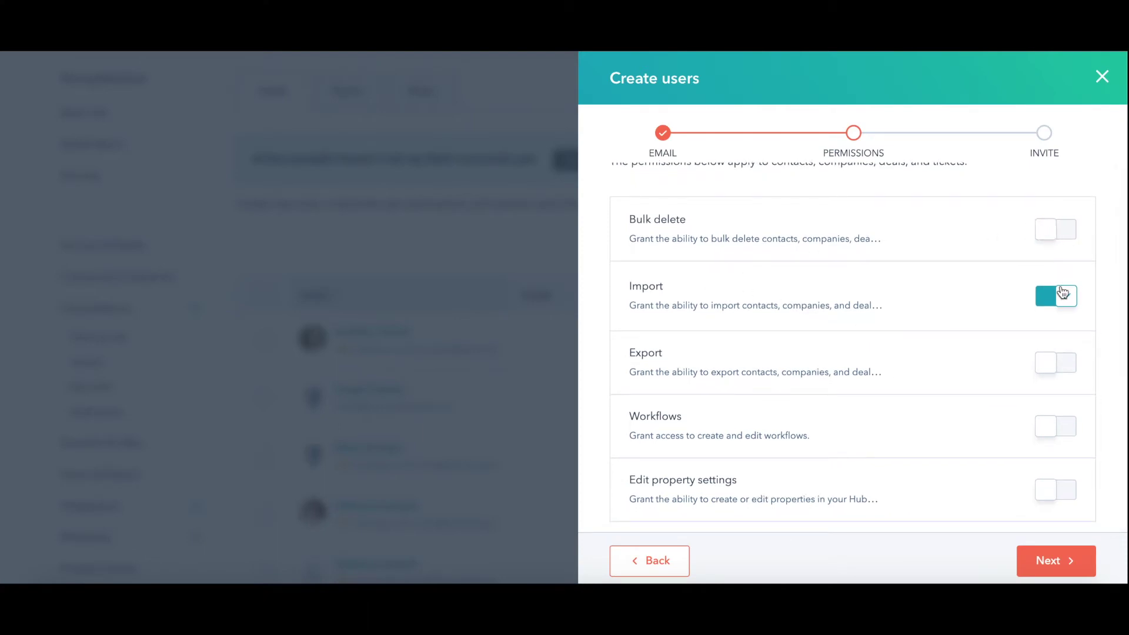
{"action": "scroll", "coordinate": [1031, 308], "scroll_direction": "down", "scroll_amount": 2}
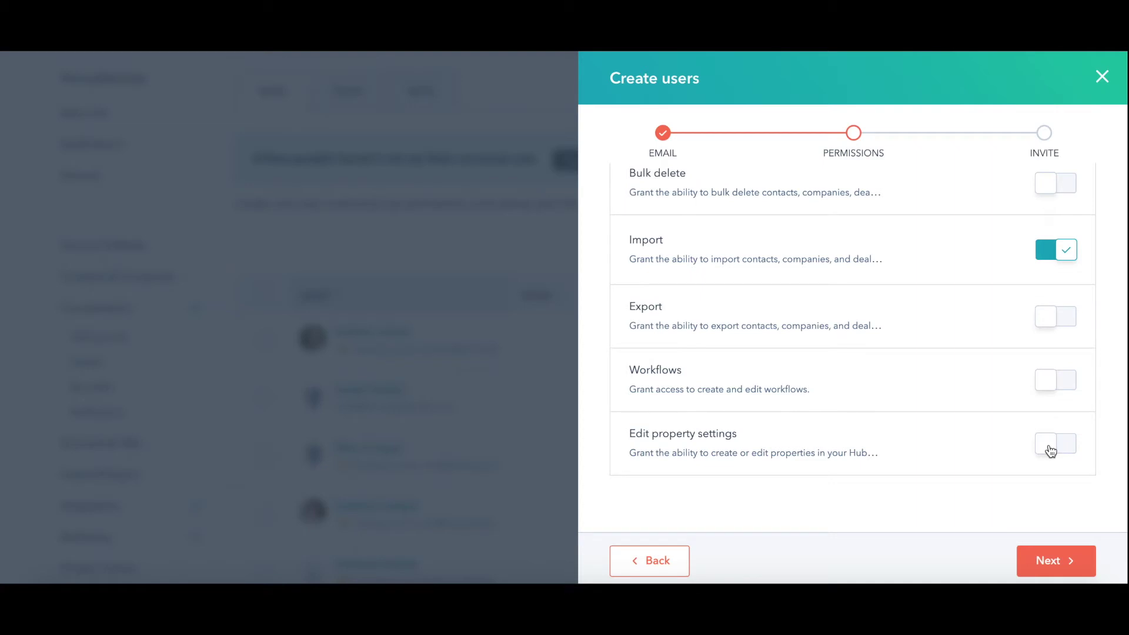
{"action": "scroll", "coordinate": [979, 422], "scroll_direction": "up", "scroll_amount": 5}
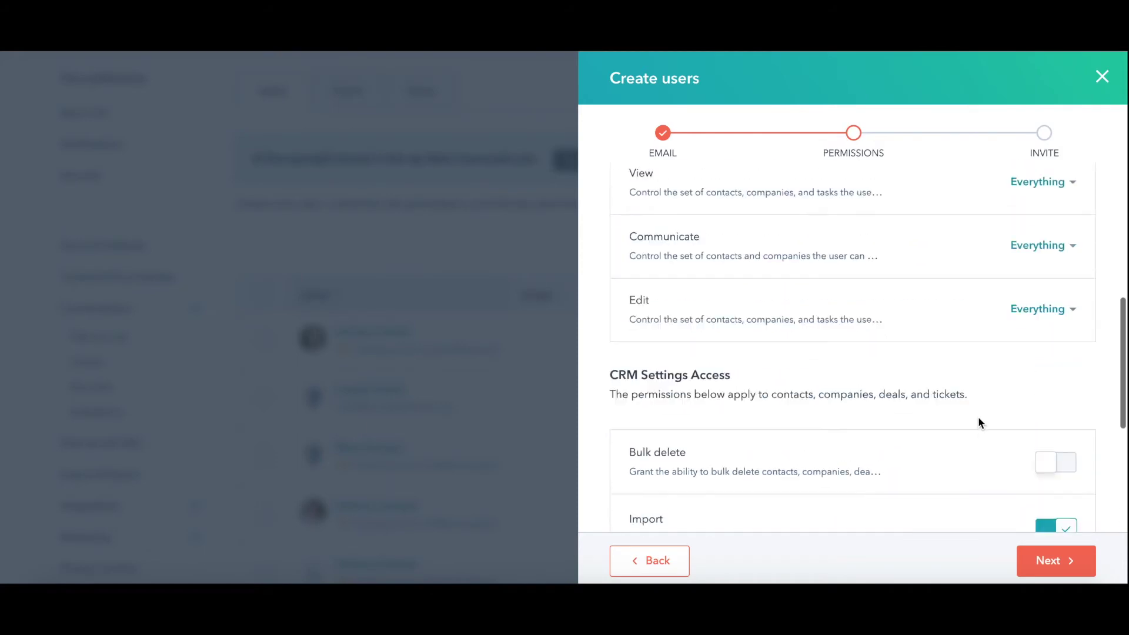
{"action": "scroll", "coordinate": [979, 419], "scroll_direction": "up", "scroll_amount": 5}
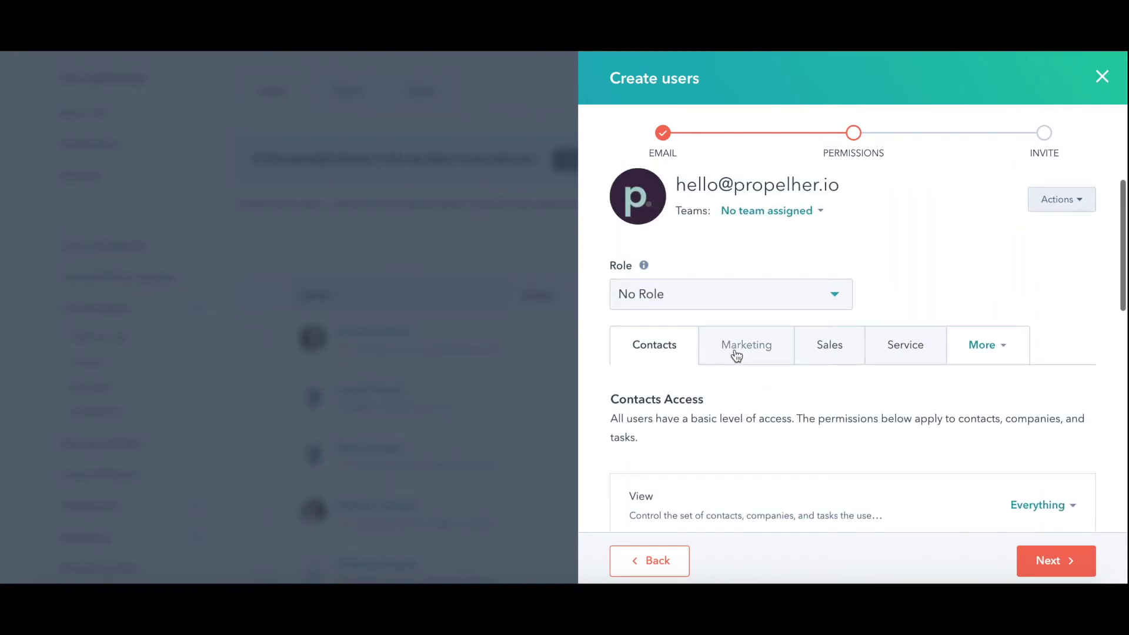
{"action": "left_click", "coordinate": [737, 356]}
Turn on Marketing Access and grant Ads Publish and Blog Write, without Blog Publish.
{"action": "scroll", "coordinate": [810, 388], "scroll_direction": "down", "scroll_amount": 2}
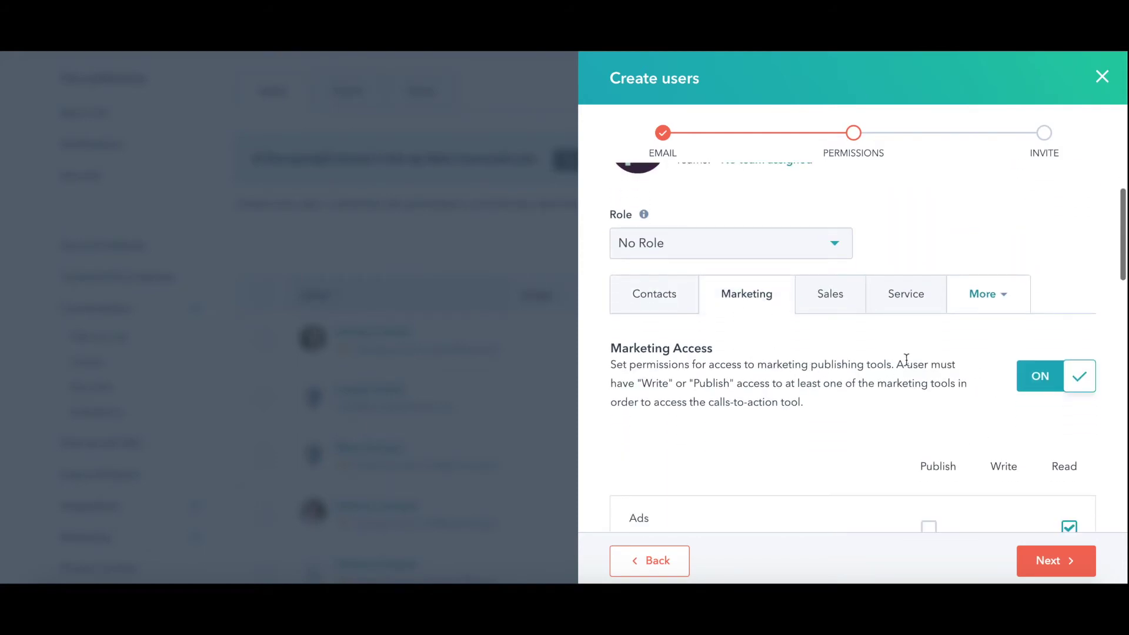
{"action": "left_click", "coordinate": [1062, 379]}
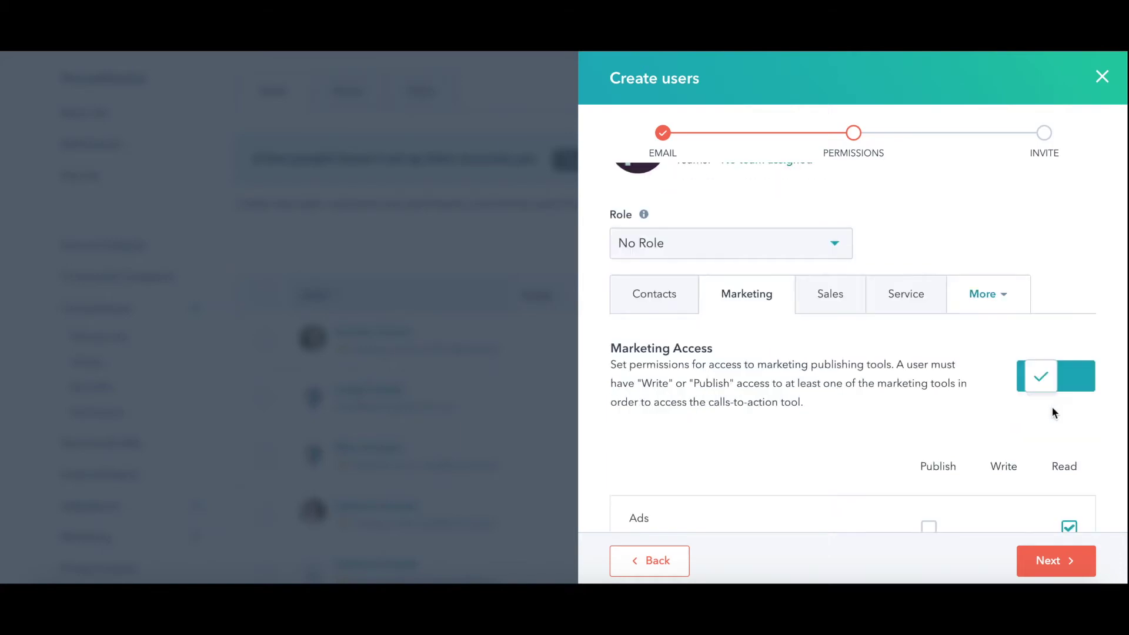
{"action": "scroll", "coordinate": [953, 400], "scroll_direction": "down", "scroll_amount": 4}
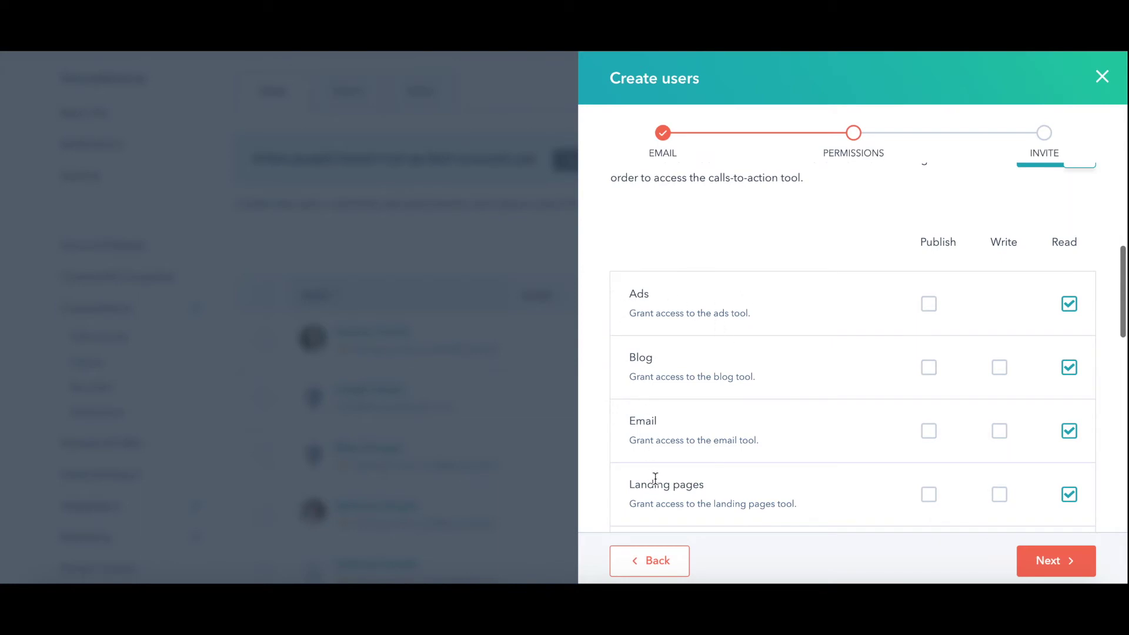
{"action": "left_click", "coordinate": [929, 305]}
{"action": "scroll", "coordinate": [926, 321], "scroll_direction": "down", "scroll_amount": 1}
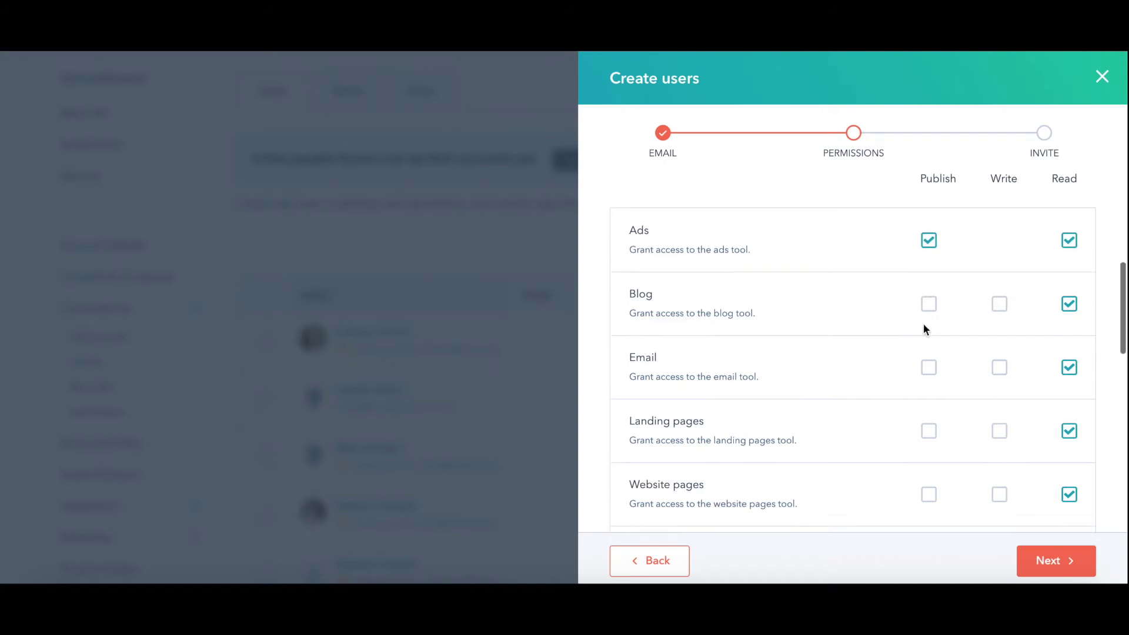
{"action": "left_click", "coordinate": [929, 304]}
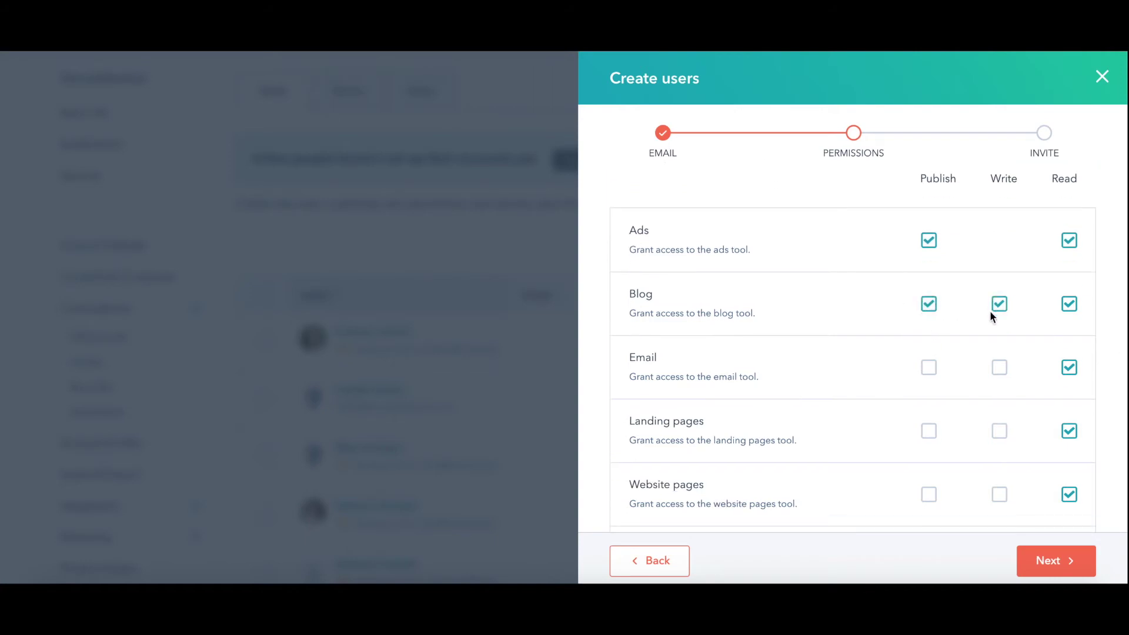
{"action": "left_click", "coordinate": [927, 305]}
{"action": "mouse_move", "coordinate": [1002, 309]}
Switch on the Edit code, templates and modules permission.
{"action": "scroll", "coordinate": [950, 334], "scroll_direction": "down", "scroll_amount": 1}
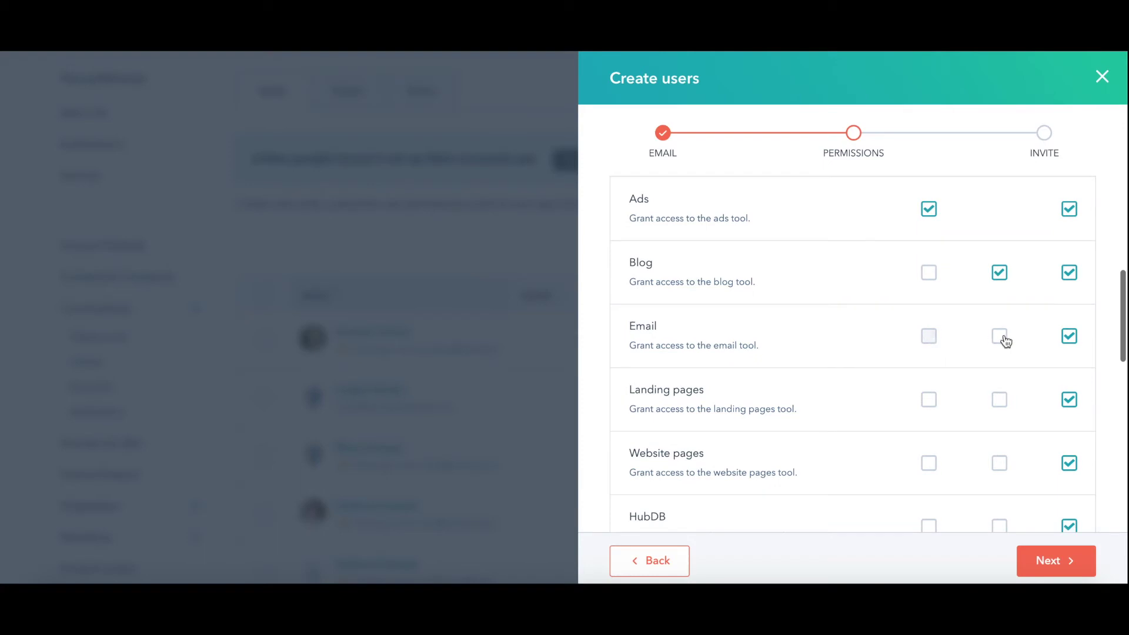
{"action": "scroll", "coordinate": [928, 398], "scroll_direction": "down", "scroll_amount": 5}
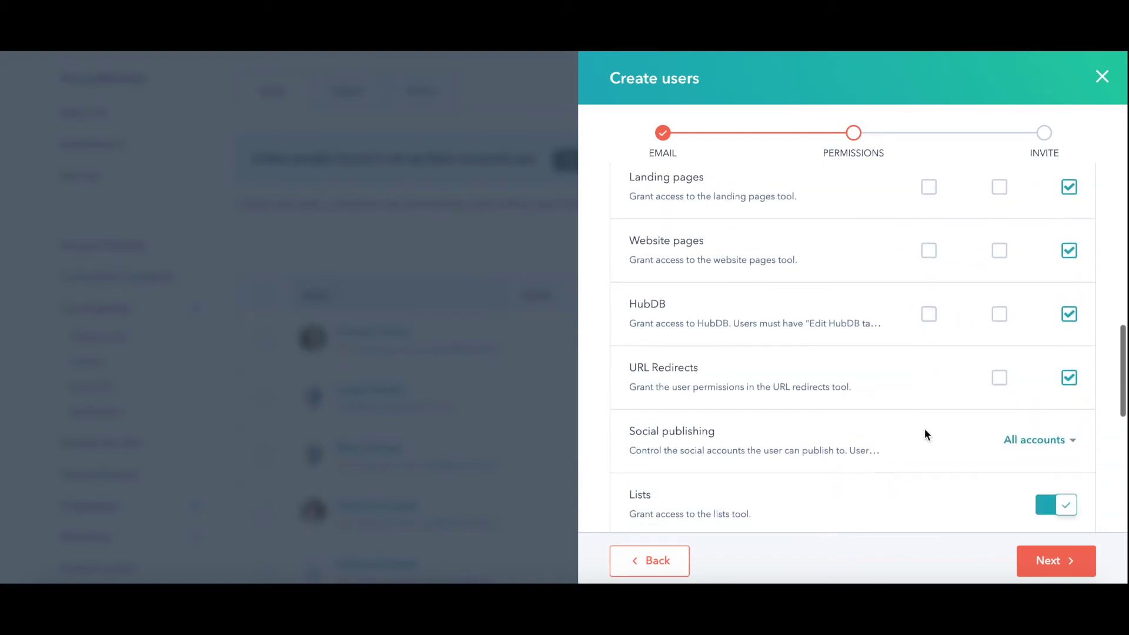
{"action": "scroll", "coordinate": [925, 427], "scroll_direction": "down", "scroll_amount": 5}
{"action": "scroll", "coordinate": [908, 406], "scroll_direction": "down", "scroll_amount": 2}
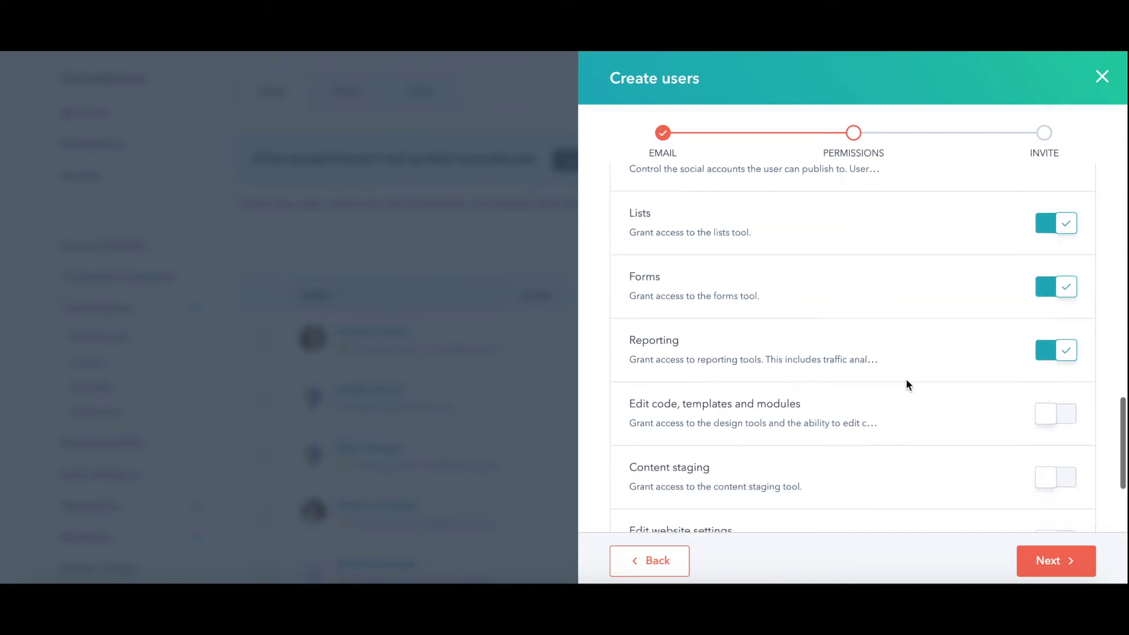
{"action": "scroll", "coordinate": [1018, 347], "scroll_direction": "down", "scroll_amount": 3}
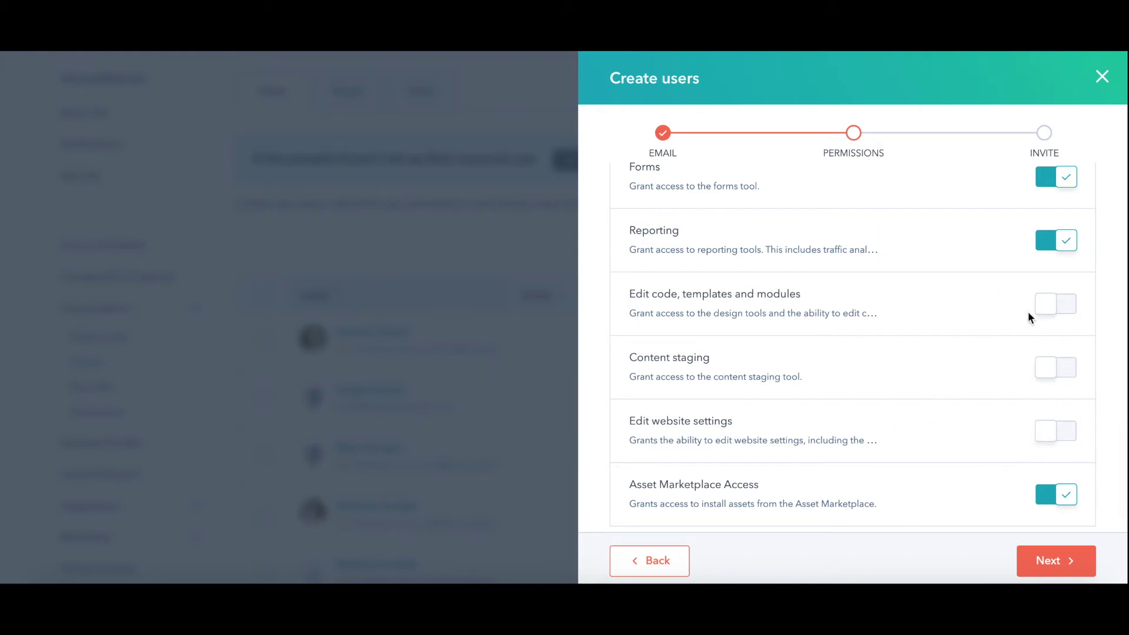
{"action": "left_click", "coordinate": [1058, 306]}
{"action": "scroll", "coordinate": [986, 429], "scroll_direction": "down", "scroll_amount": 1}
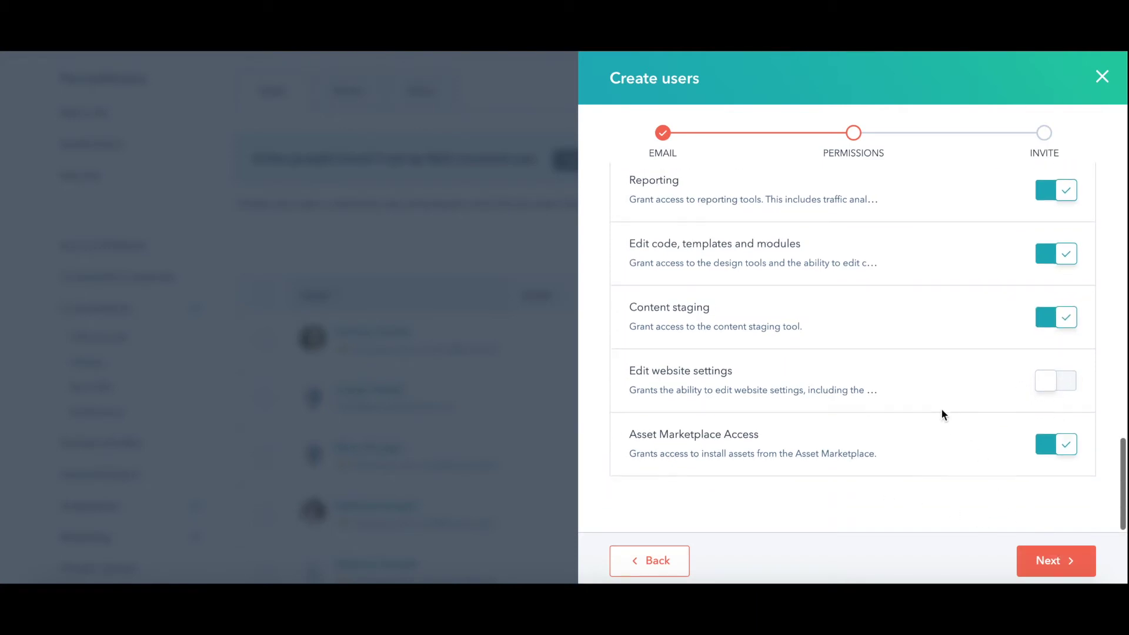
{"action": "scroll", "coordinate": [941, 408], "scroll_direction": "up", "scroll_amount": 10}
Review the Sales permissions, including which deals the user can view.
{"action": "left_click", "coordinate": [840, 268]}
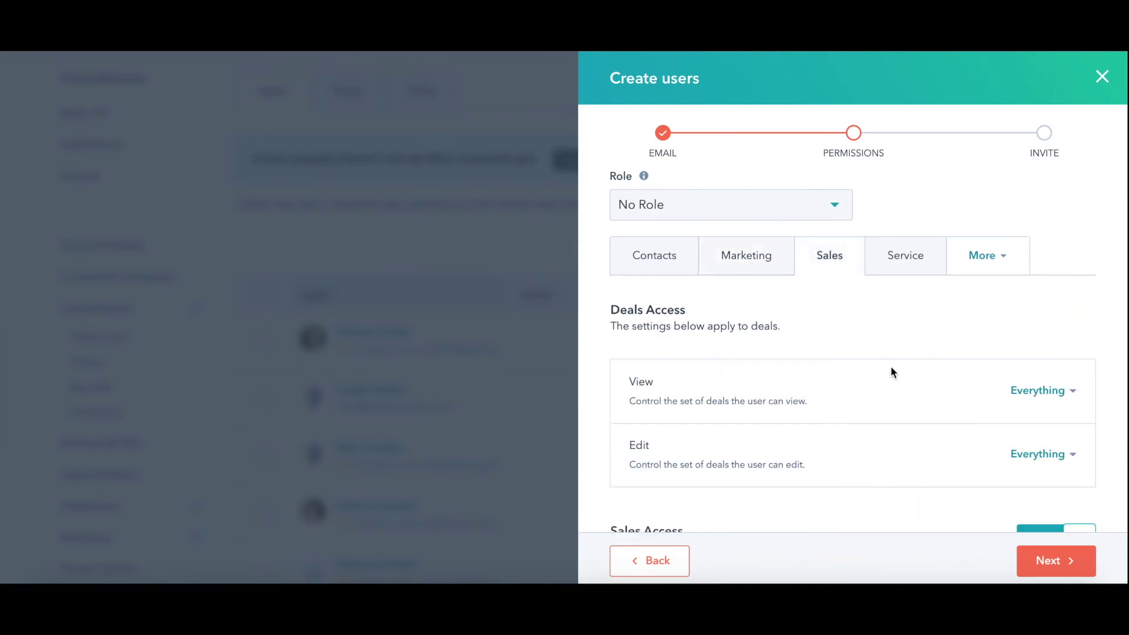
{"action": "scroll", "coordinate": [891, 367], "scroll_direction": "down", "scroll_amount": 3}
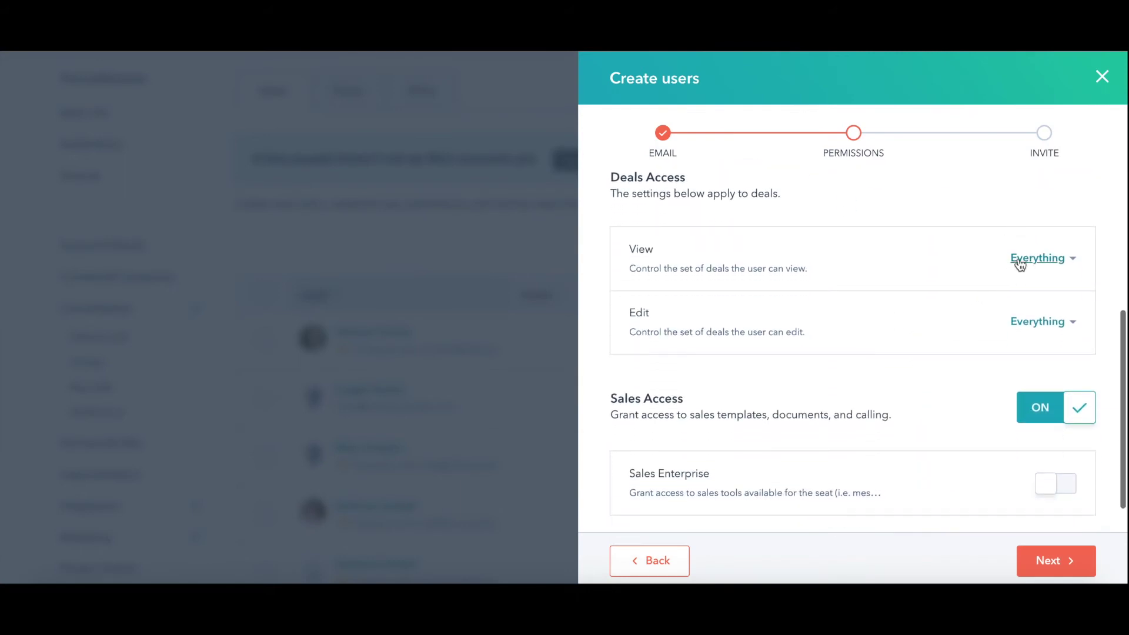
{"action": "left_click", "coordinate": [1023, 259]}
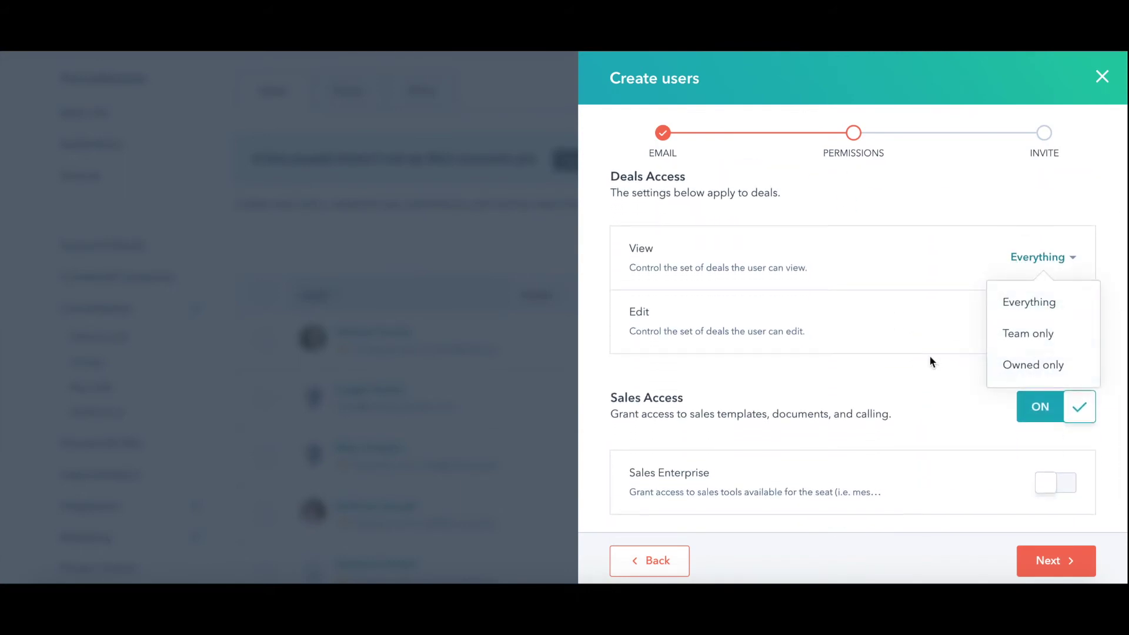
{"action": "scroll", "coordinate": [921, 360], "scroll_direction": "down", "scroll_amount": 1}
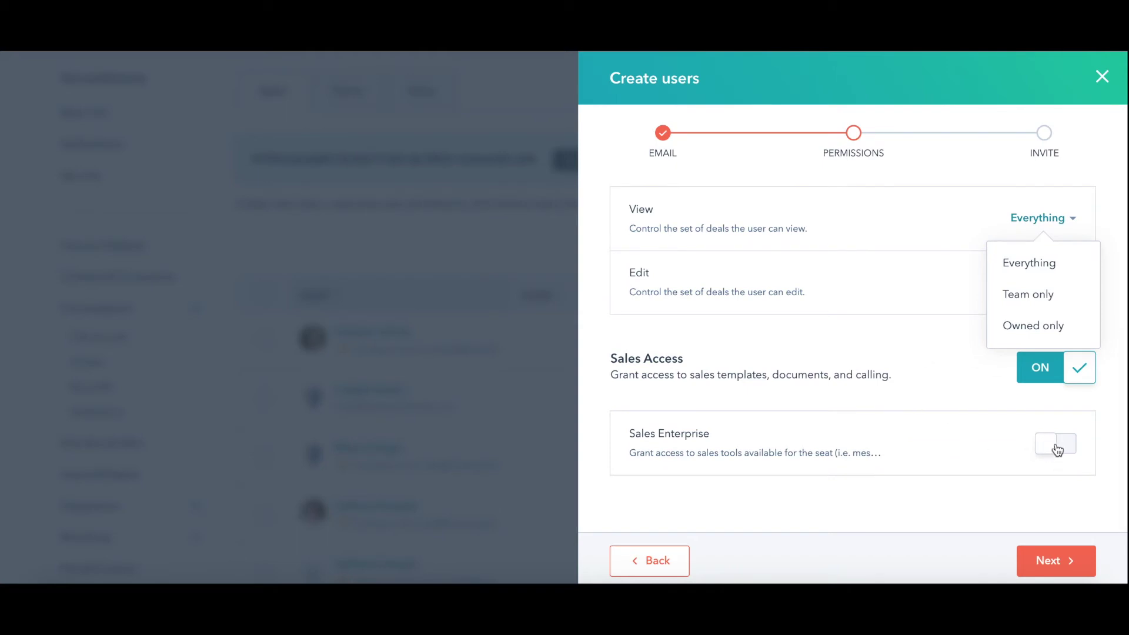
{"action": "scroll", "coordinate": [932, 394], "scroll_direction": "up", "scroll_amount": 5}
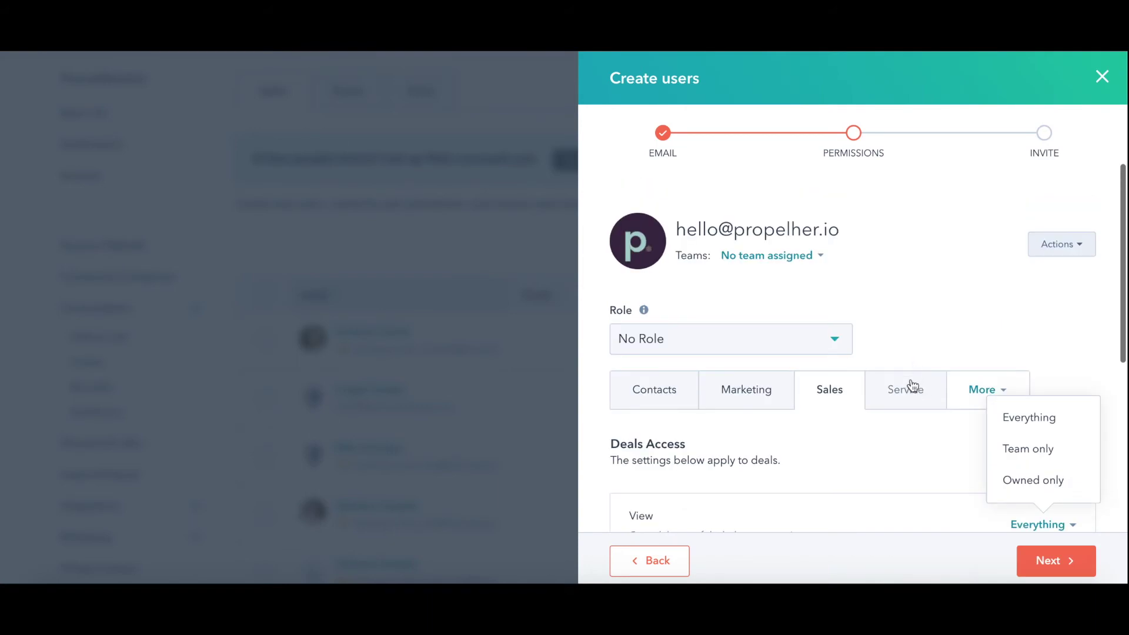
View the Service permissions, then show Reports access from the More list.
{"action": "left_click", "coordinate": [910, 386]}
{"action": "scroll", "coordinate": [962, 438], "scroll_direction": "down", "scroll_amount": 3}
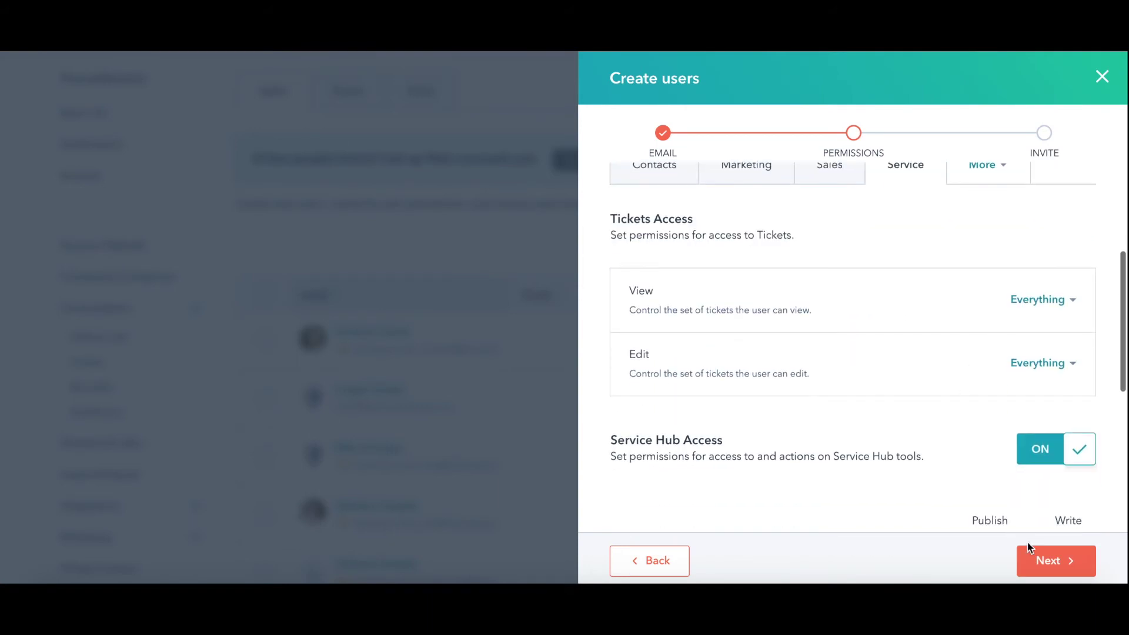
{"action": "left_click", "coordinate": [980, 171]}
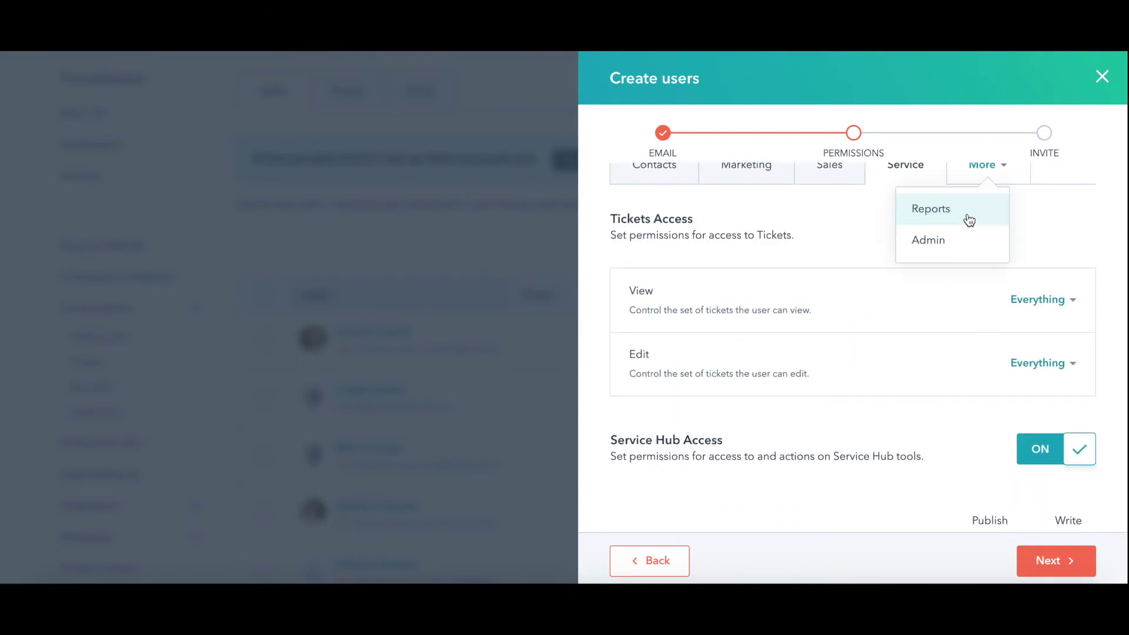
{"action": "left_click", "coordinate": [930, 210]}
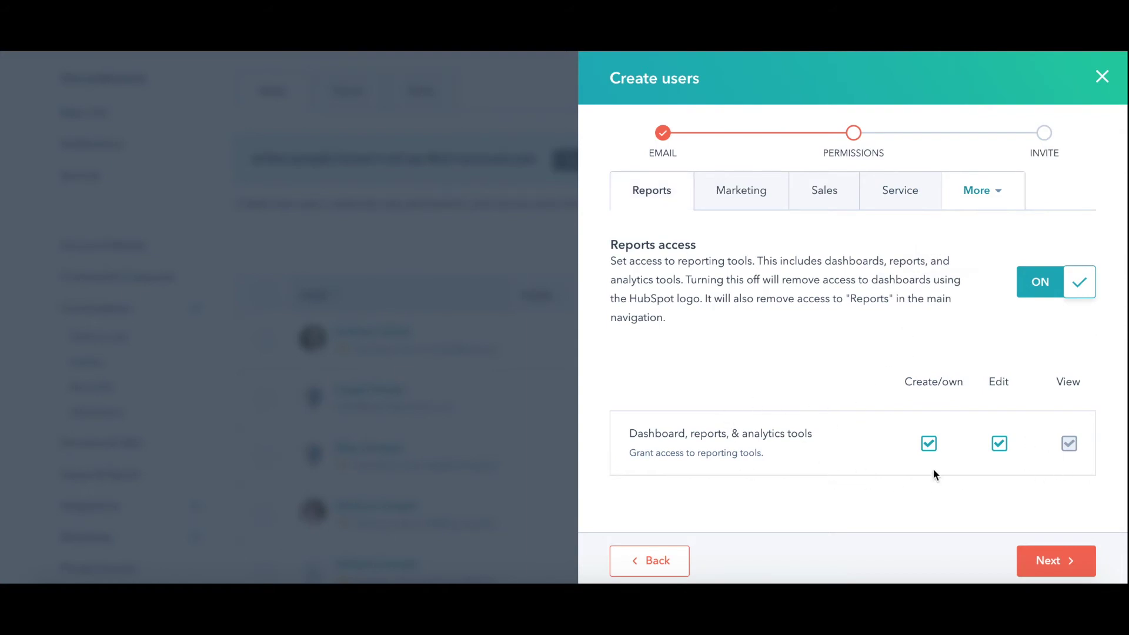
{"action": "scroll", "coordinate": [859, 386], "scroll_direction": "up", "scroll_amount": 3}
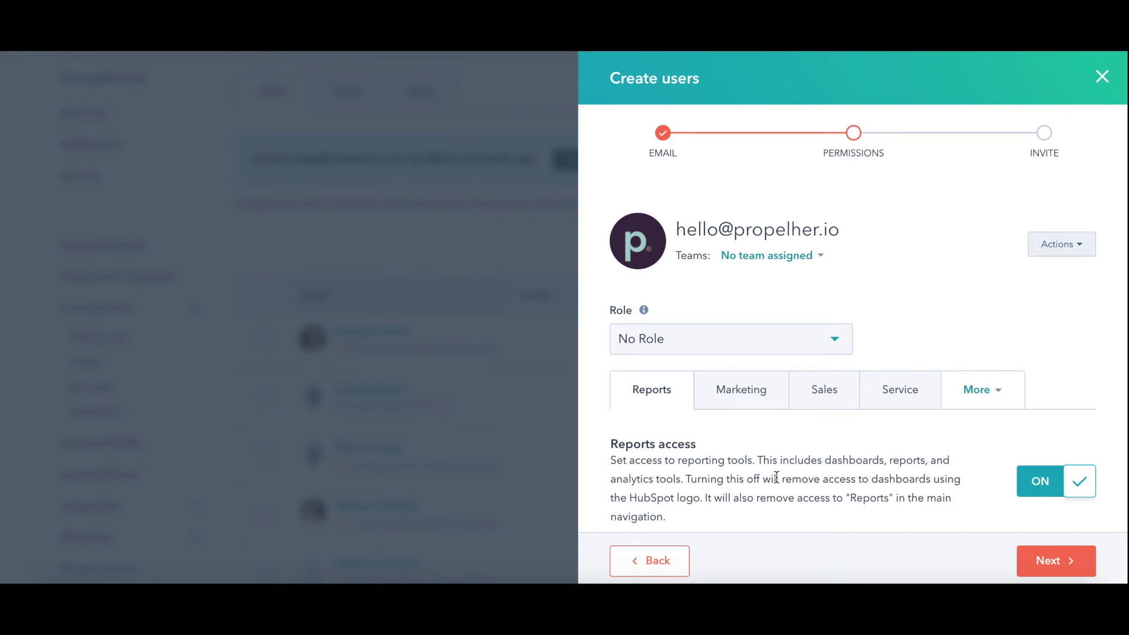
Advance to the Invite step and send the invitation to the new user.
{"action": "left_click", "coordinate": [1046, 256]}
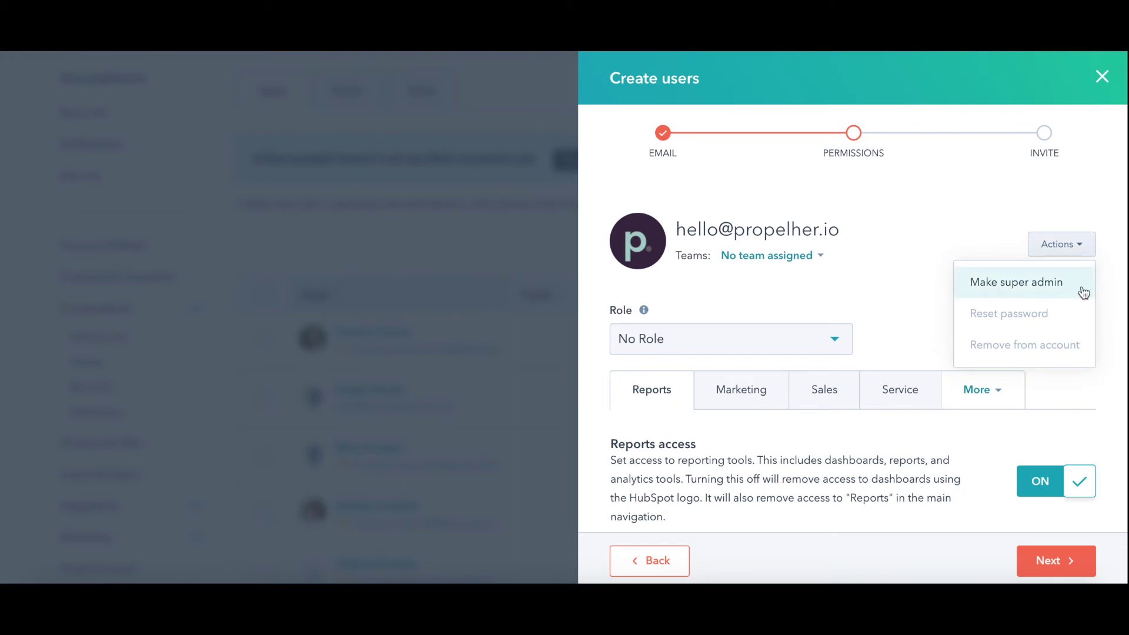
{"action": "left_click", "coordinate": [886, 279]}
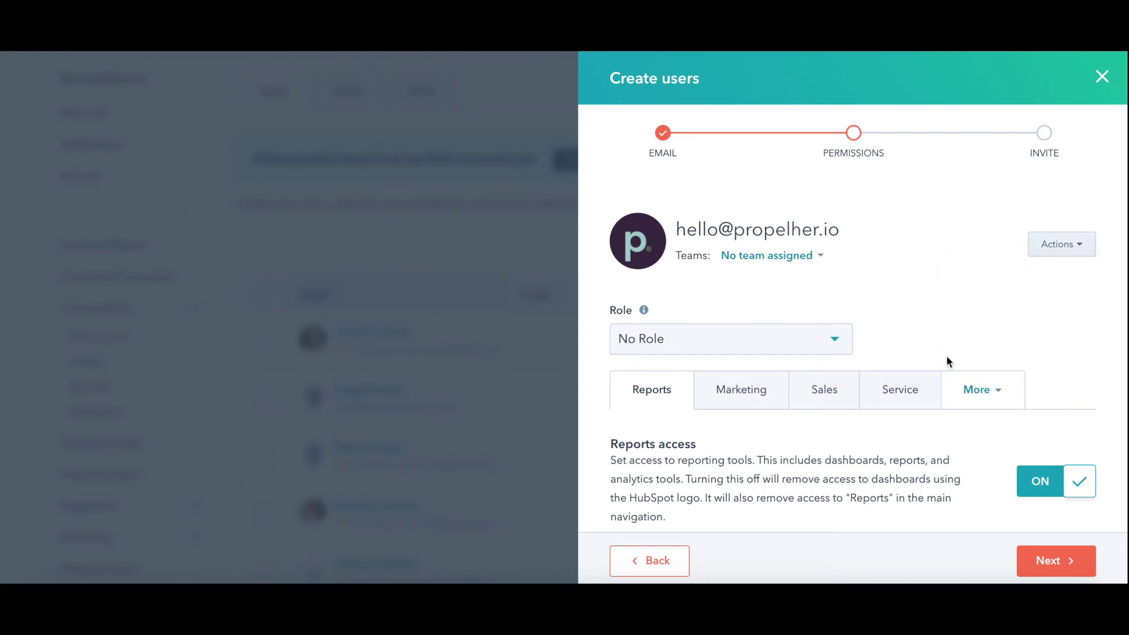
{"action": "scroll", "coordinate": [941, 409], "scroll_direction": "down", "scroll_amount": 3}
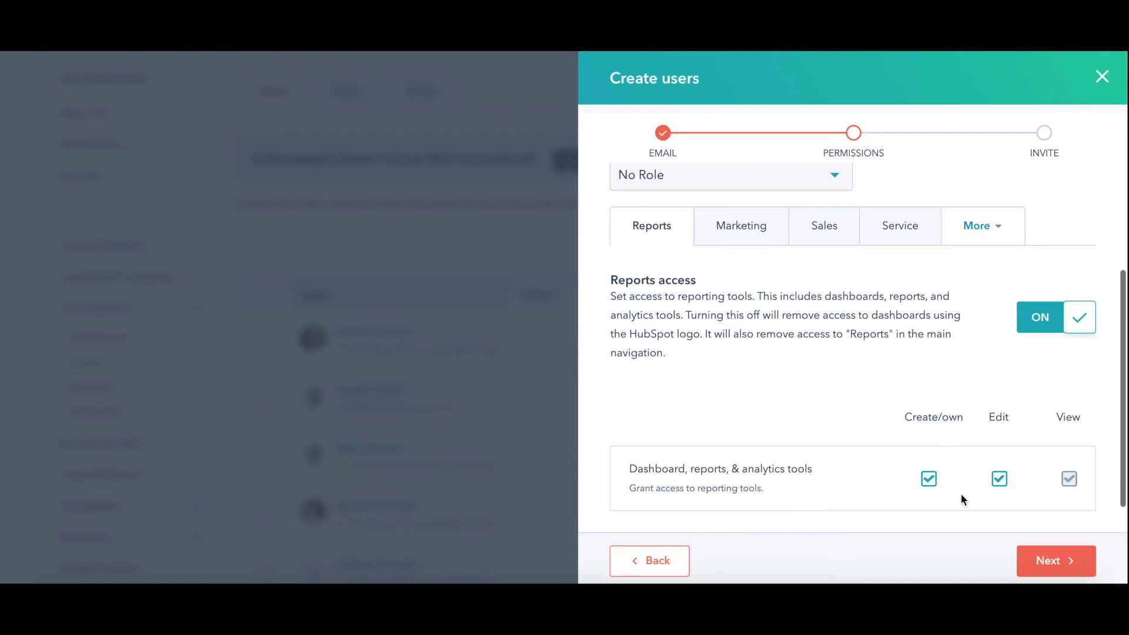
{"action": "left_click", "coordinate": [1054, 562]}
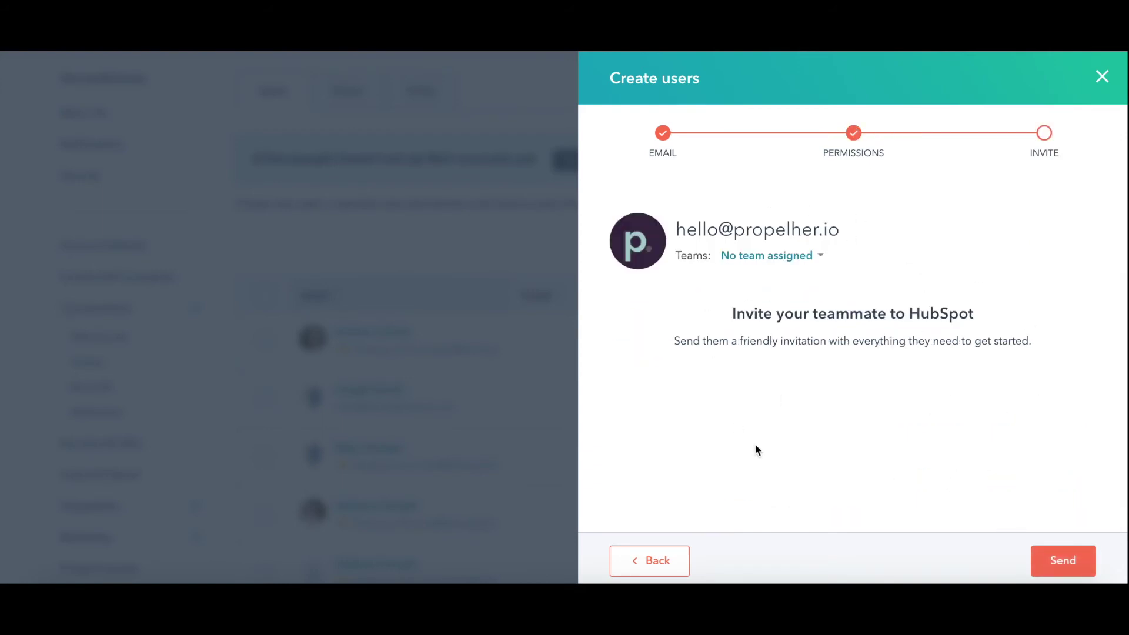
{"action": "left_click", "coordinate": [1054, 560]}
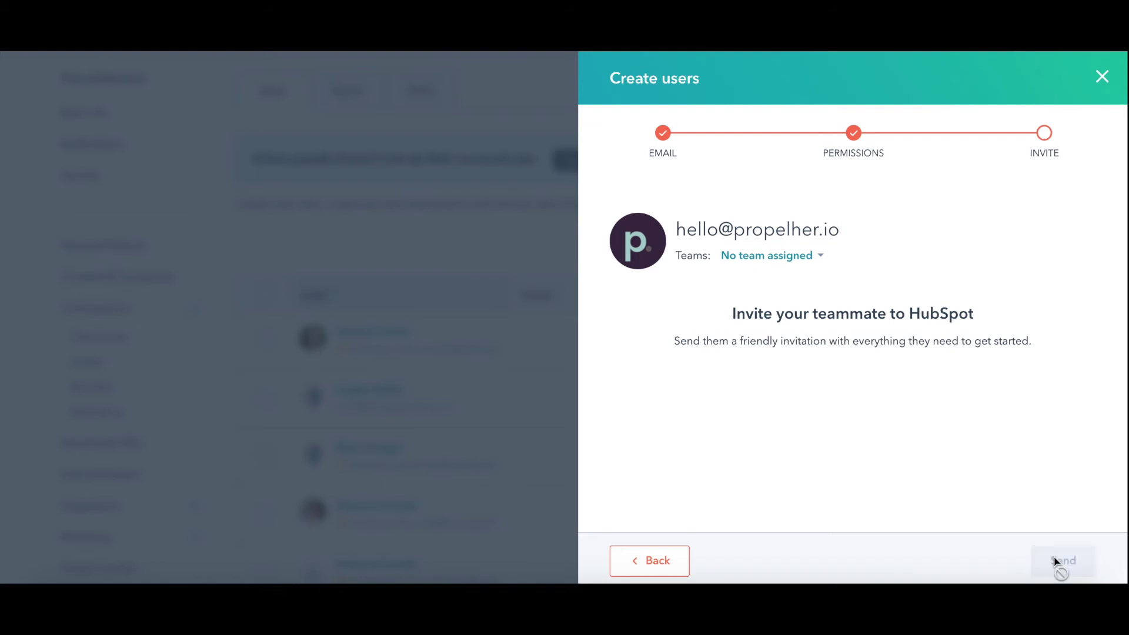
{"action": "scroll", "coordinate": [765, 470], "scroll_direction": "down", "scroll_amount": 2}
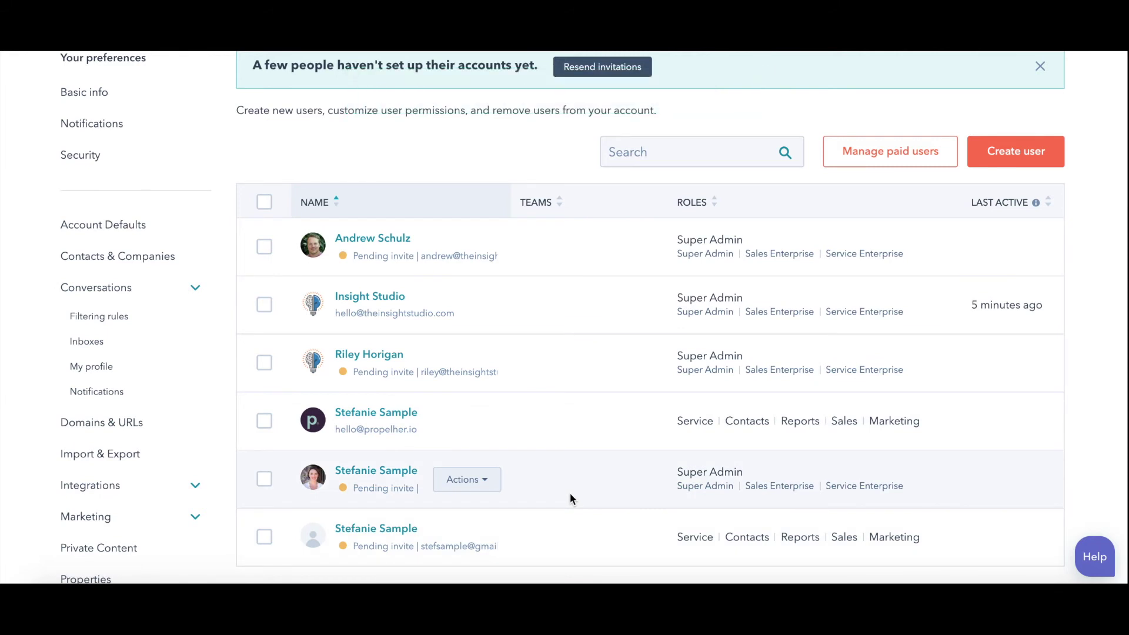
Check the new user's row actions, then tick the first user's checkbox in the Users list.
{"action": "mouse_move", "coordinate": [484, 421]}
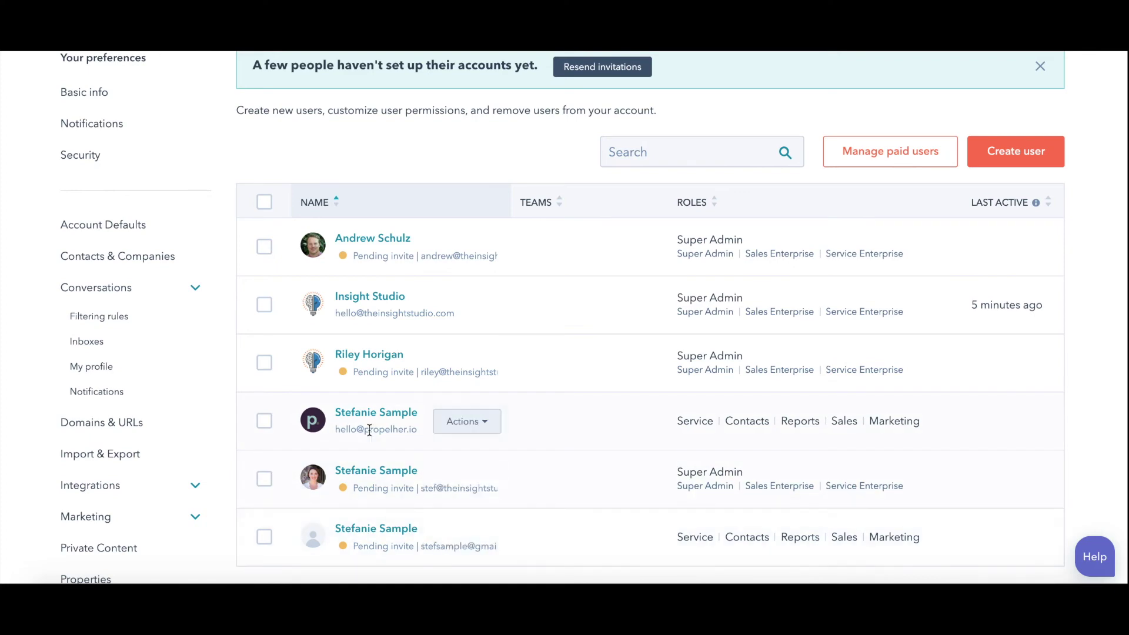
{"action": "scroll", "coordinate": [680, 434], "scroll_direction": "up", "scroll_amount": 3}
{"action": "scroll", "coordinate": [683, 433], "scroll_direction": "down", "scroll_amount": 4}
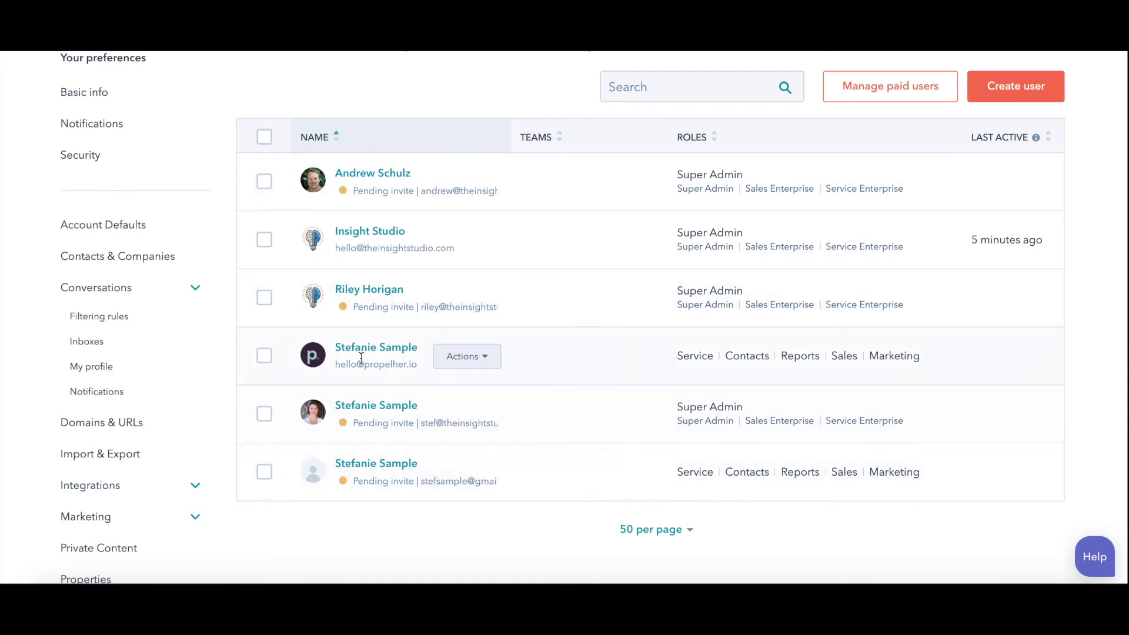
{"action": "left_click", "coordinate": [466, 360]}
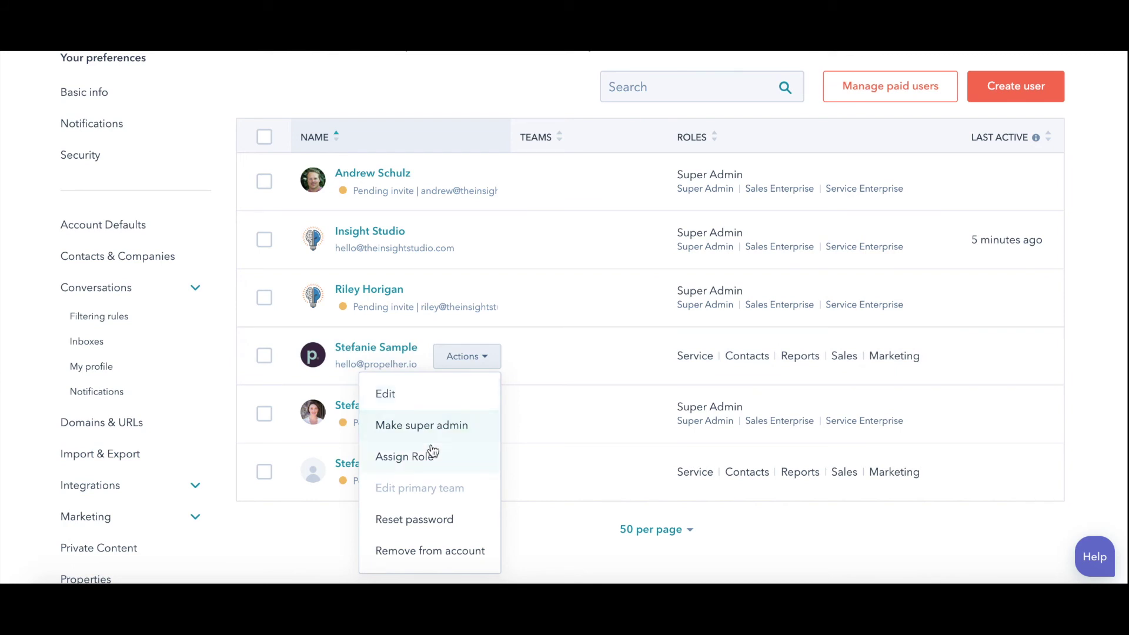
{"action": "left_click", "coordinate": [457, 73]}
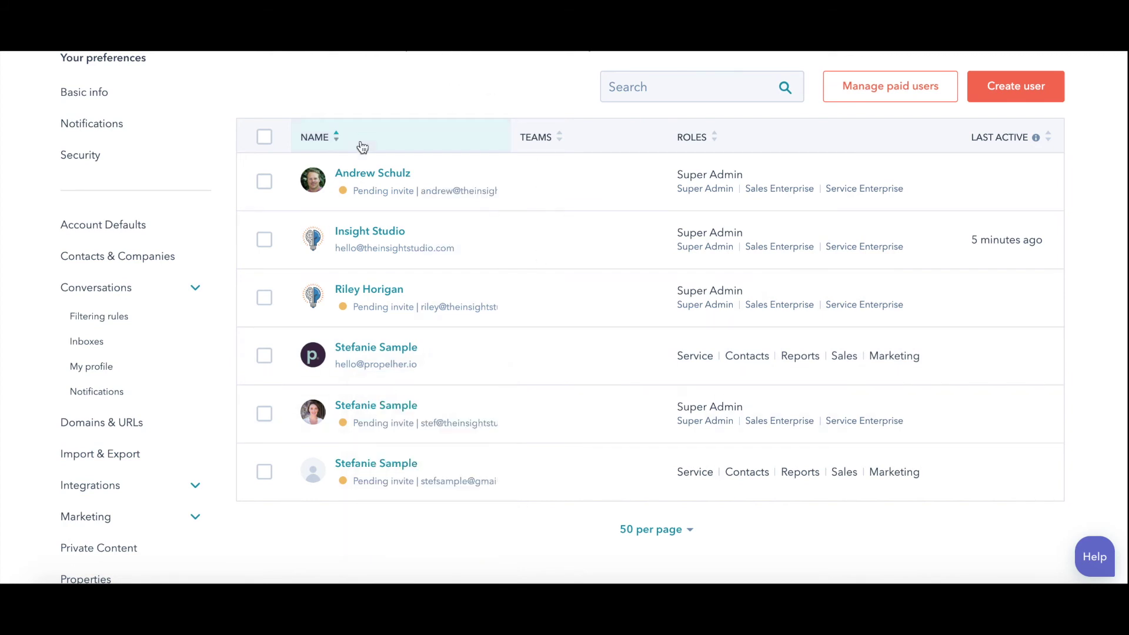
{"action": "left_click", "coordinate": [264, 182]}
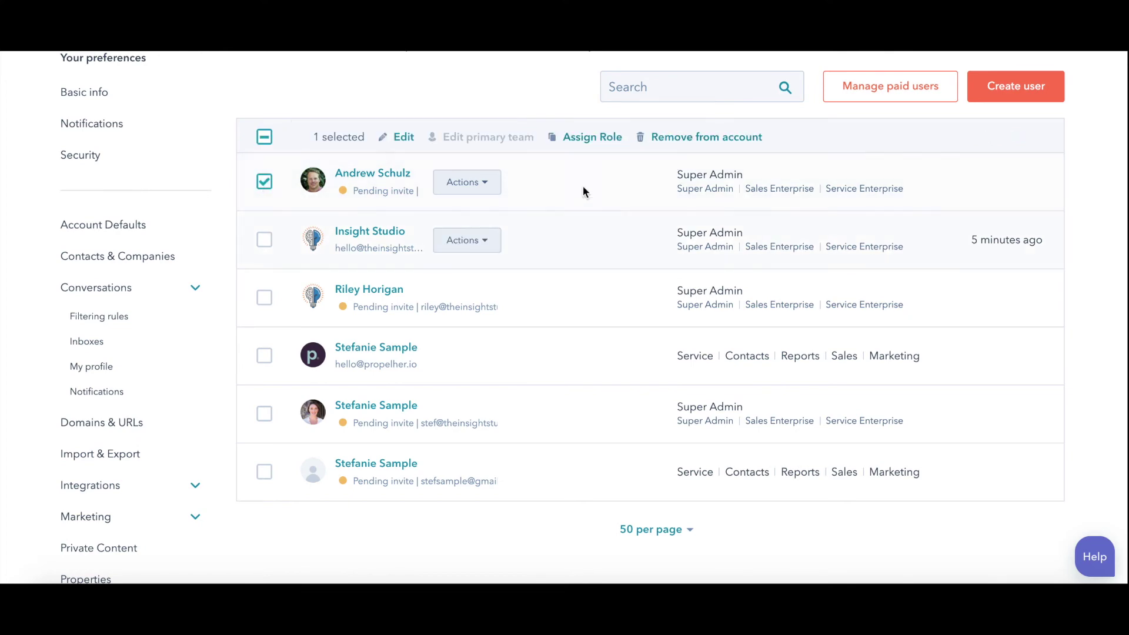
{"action": "scroll", "coordinate": [610, 300], "scroll_direction": "up", "scroll_amount": 5}
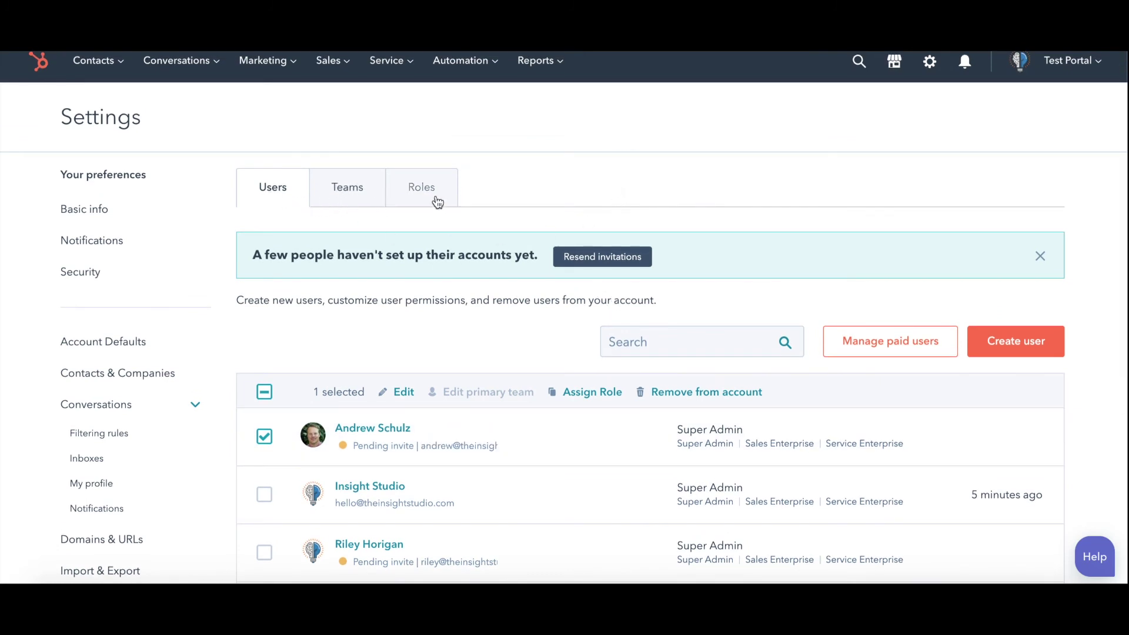
On the Teams tab, draft a team named 'WEst Coast DSales Team', cancel it, then go to Roles.
{"action": "left_click", "coordinate": [360, 193]}
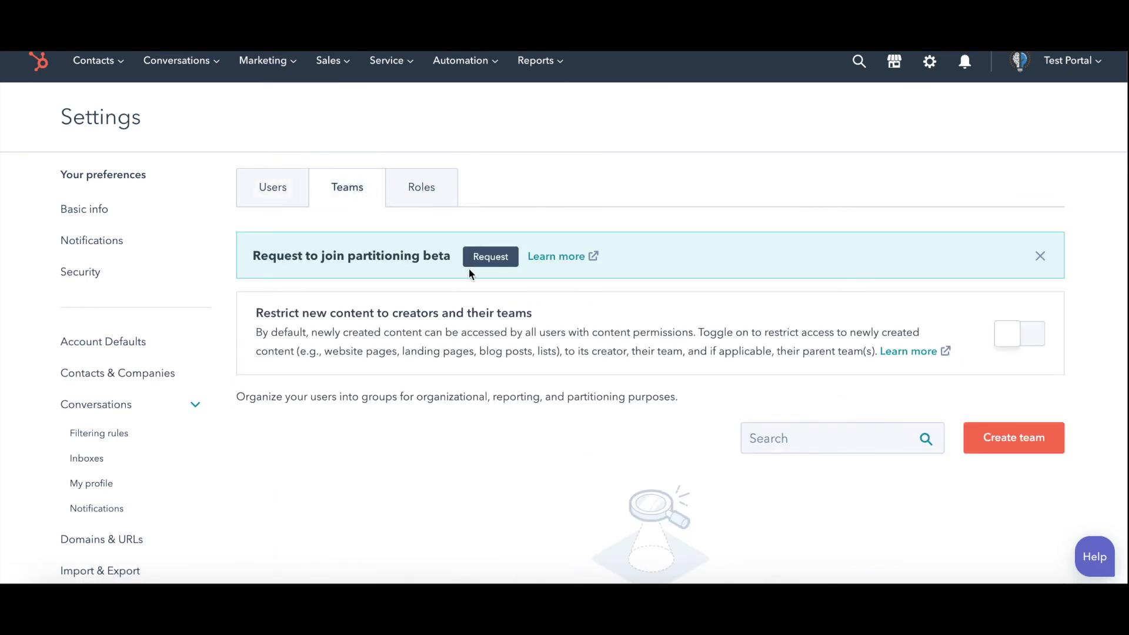
{"action": "scroll", "coordinate": [469, 270], "scroll_direction": "down", "scroll_amount": 2}
{"action": "left_click", "coordinate": [984, 348]}
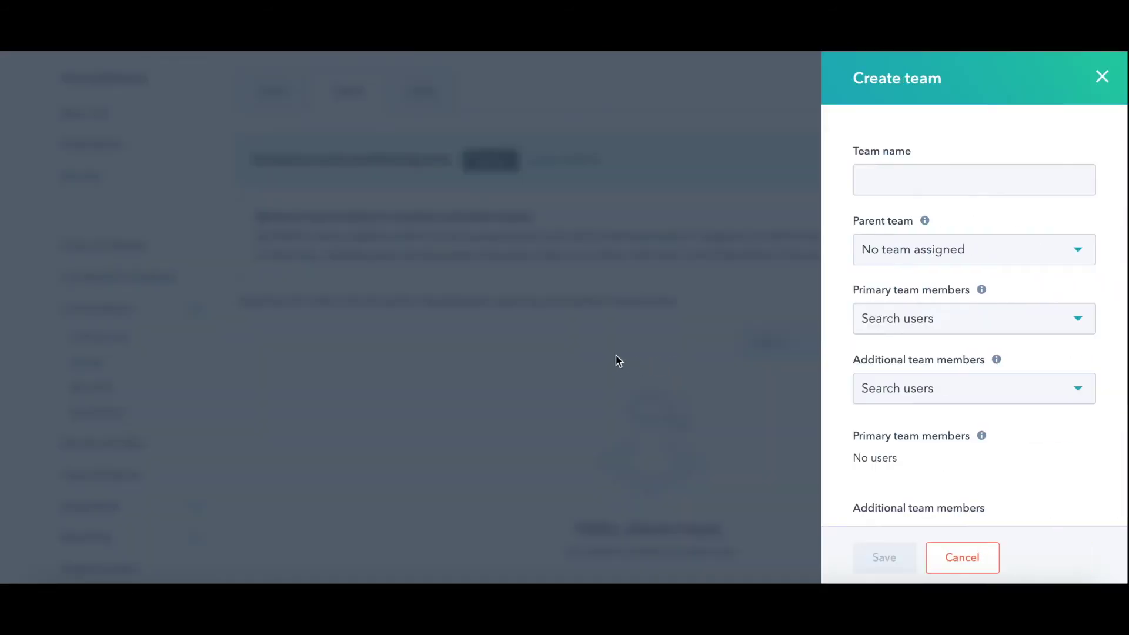
{"action": "left_click", "coordinate": [861, 179]}
{"action": "type", "text": "WEst"}
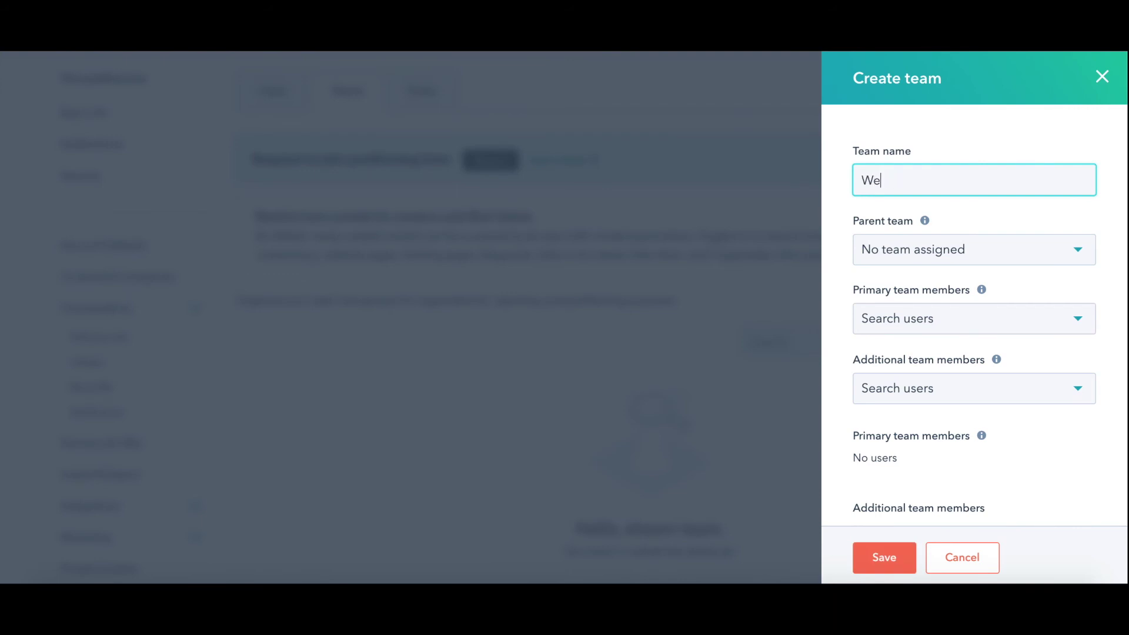
{"action": "type", "text": " Coast DSales Team"}
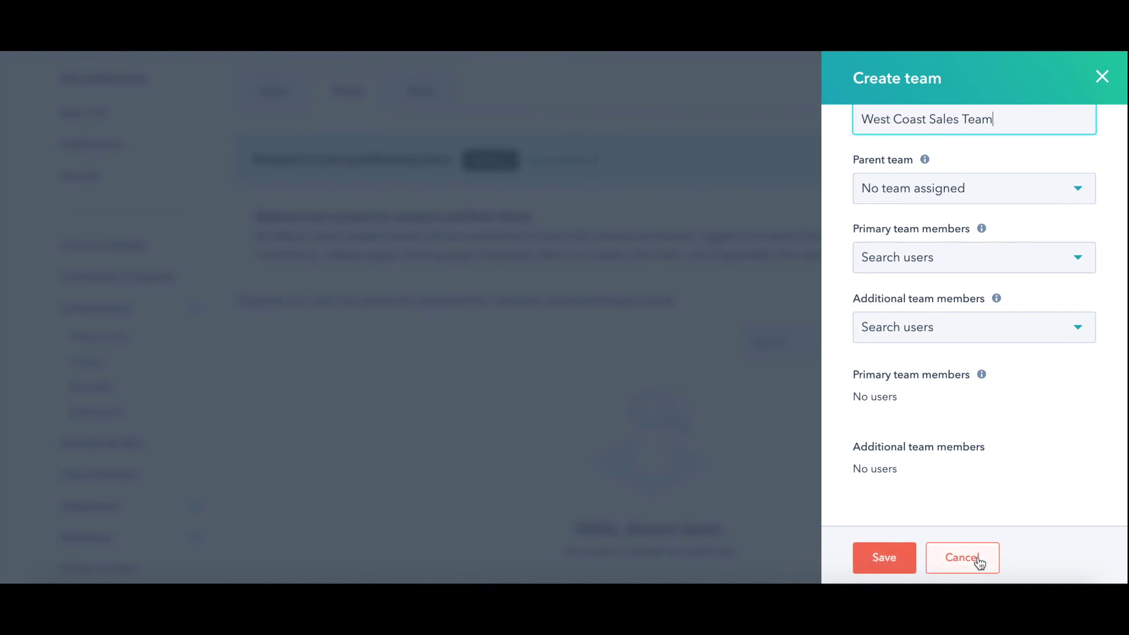
{"action": "left_click", "coordinate": [984, 560]}
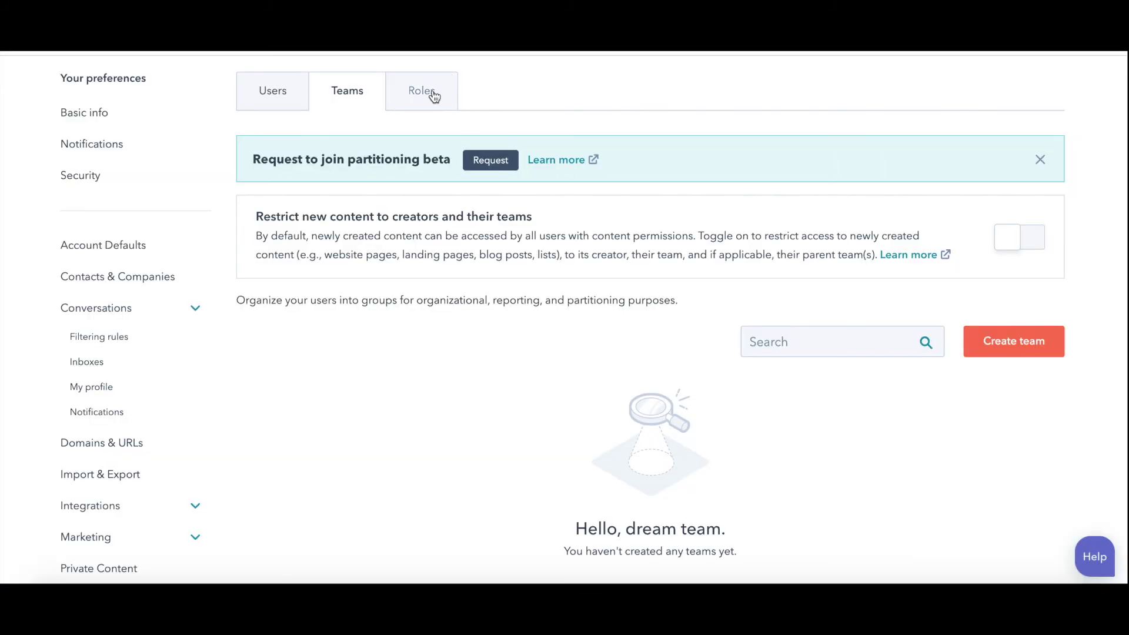
{"action": "left_click", "coordinate": [431, 96]}
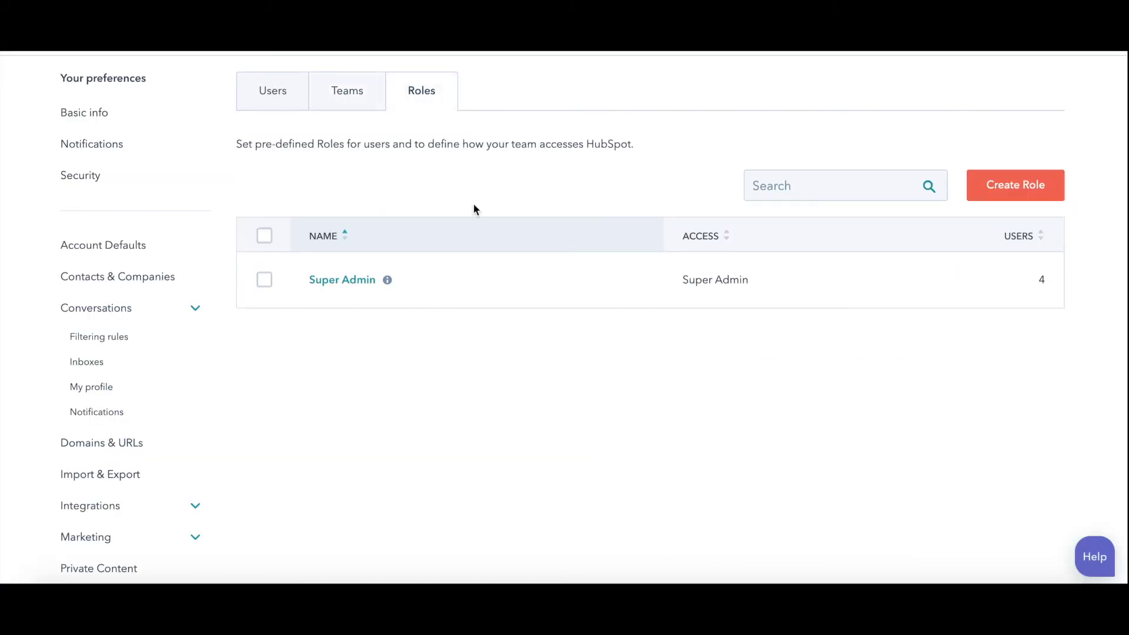
Open the Create Role panel and close it without saving a role.
{"action": "left_click", "coordinate": [1008, 199]}
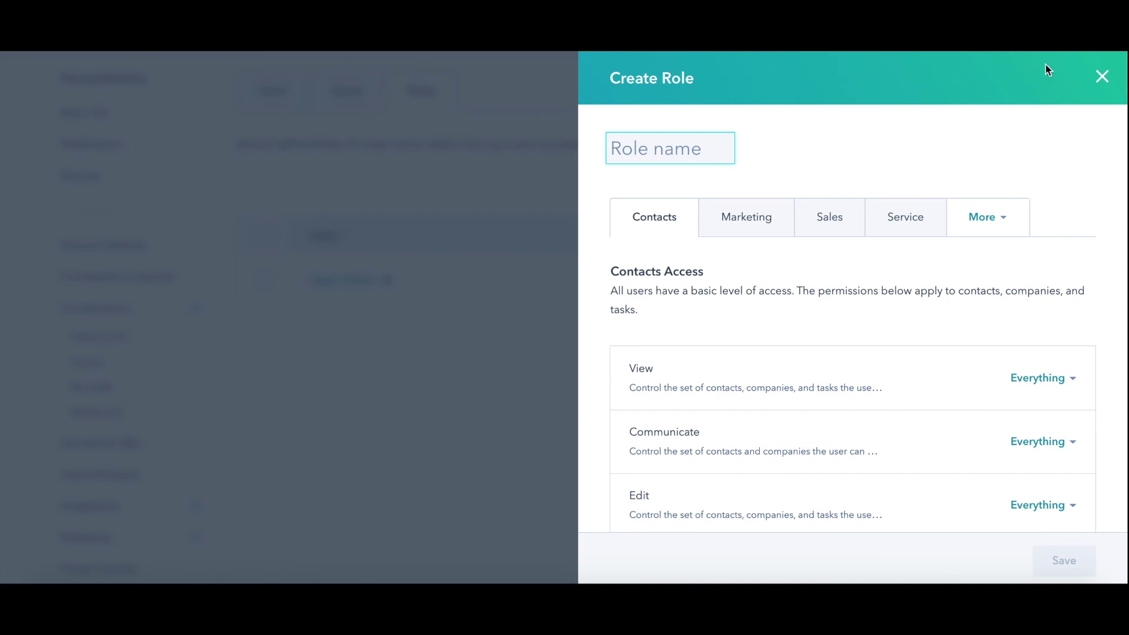
{"action": "left_click", "coordinate": [1109, 83]}
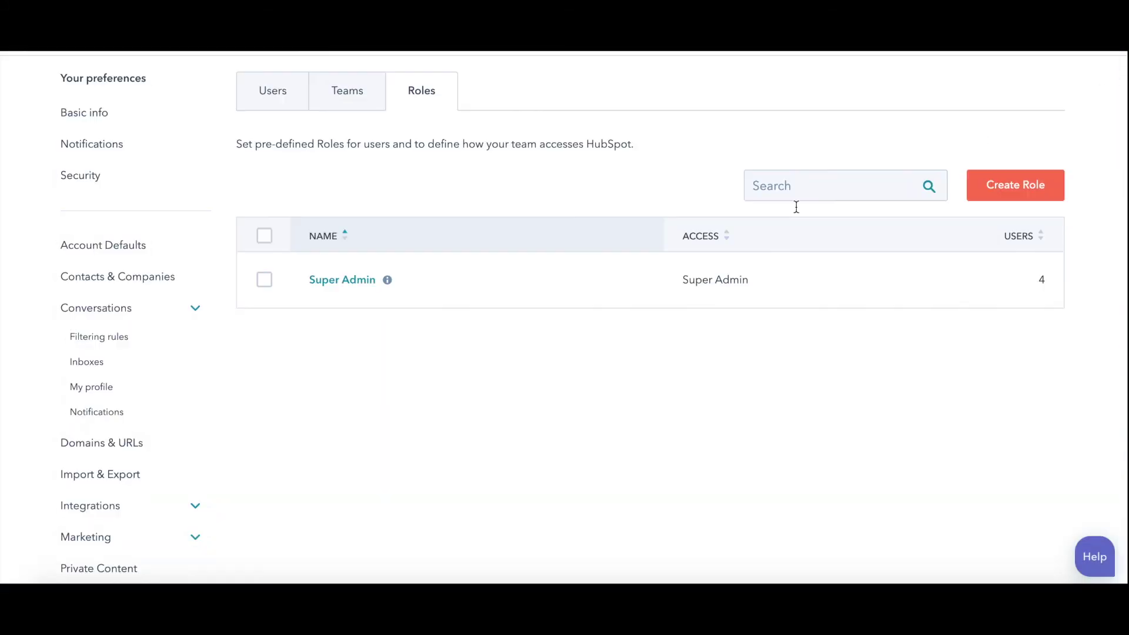